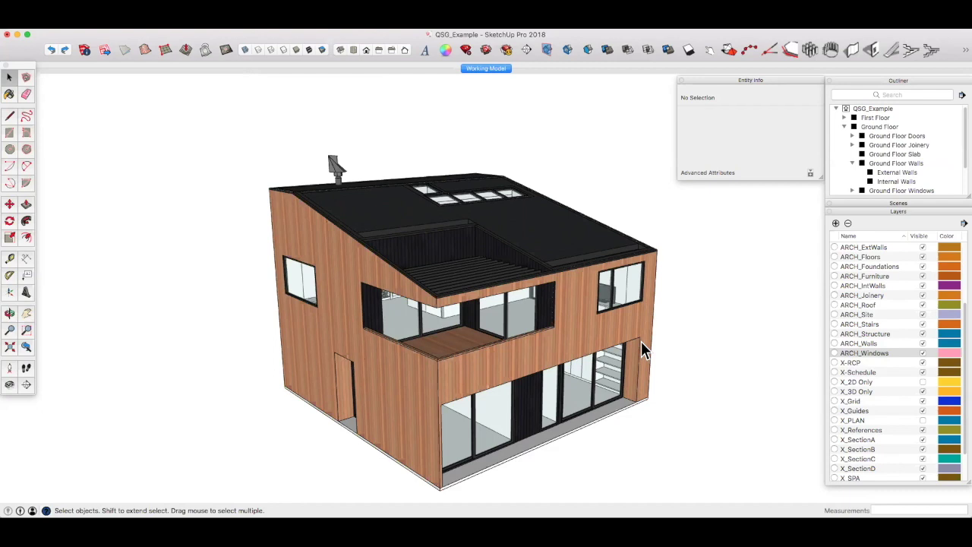
# Step: Select the roof group and confirm in Entity Info that it sits on layer ARCH_Roof
pyautogui.click(551, 251)
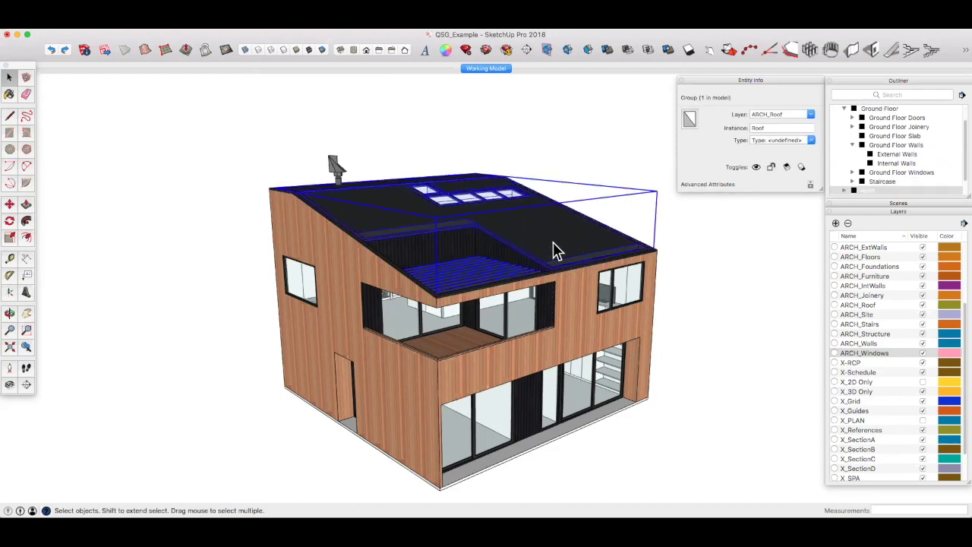
pyautogui.click(575, 326)
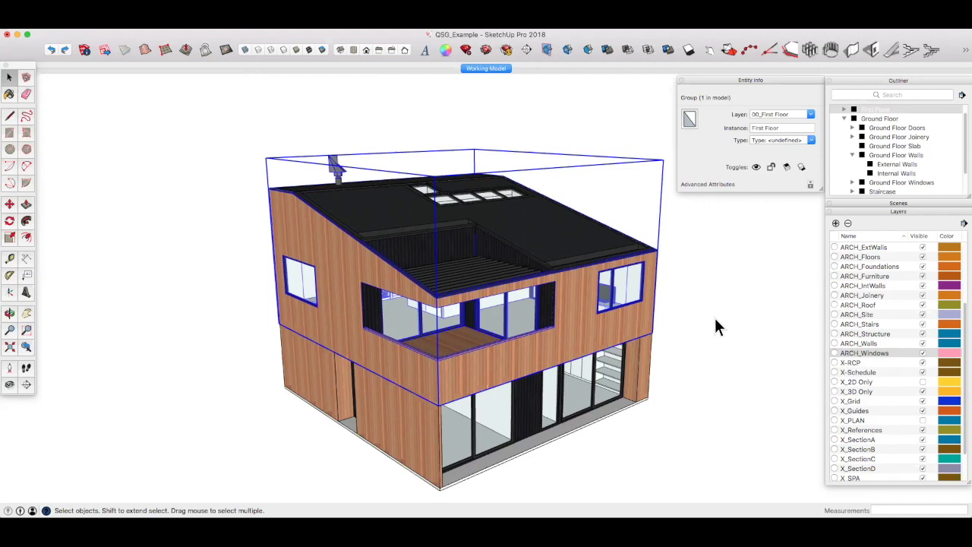
pyautogui.click(582, 270)
pyautogui.click(581, 298)
pyautogui.press('m')
pyautogui.click(600, 312)
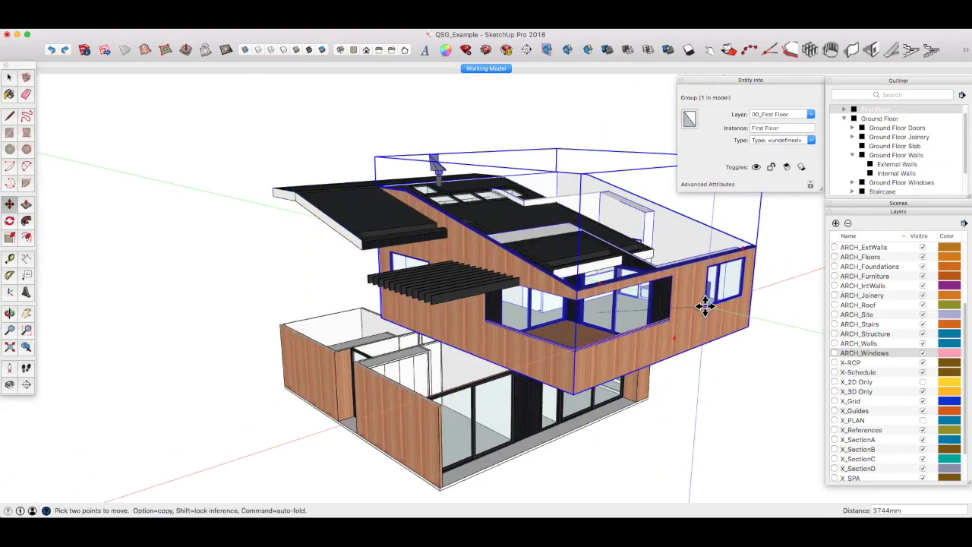
pyautogui.press('Escape')
pyautogui.press('space')
pyautogui.click(680, 330)
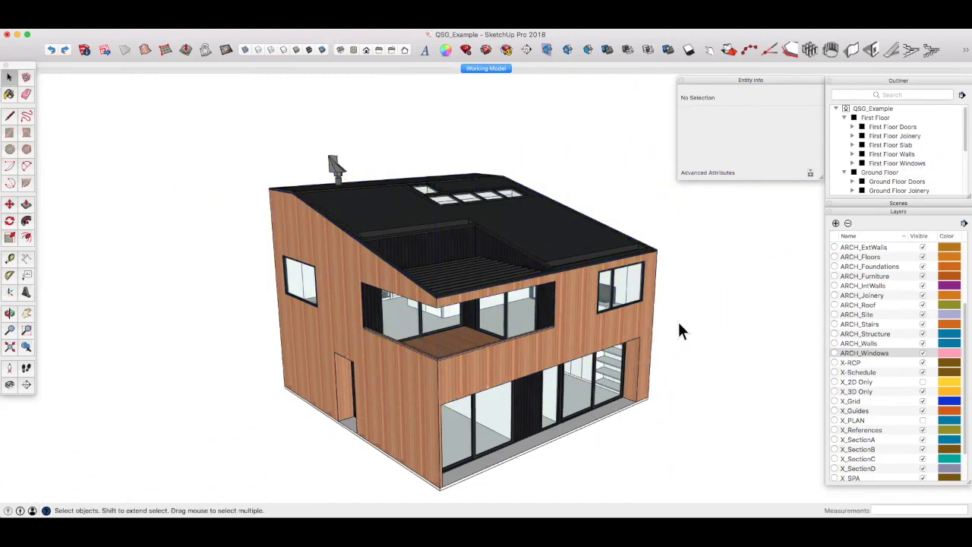
# Step: Inside First Floor, select Walls, Slab, Windows, Doors and Joinery in turn, then enter Joinery
pyautogui.doubleClick(597, 333)
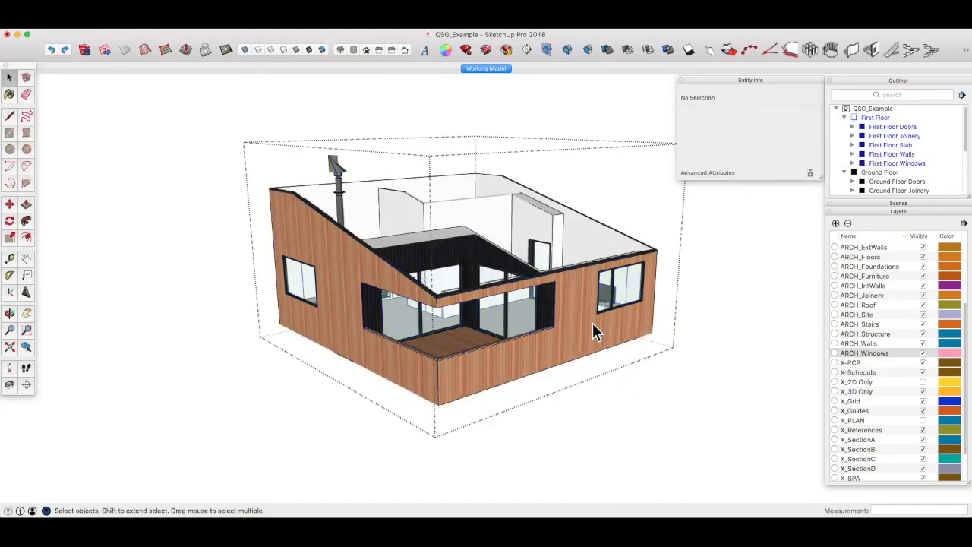
pyautogui.click(552, 243)
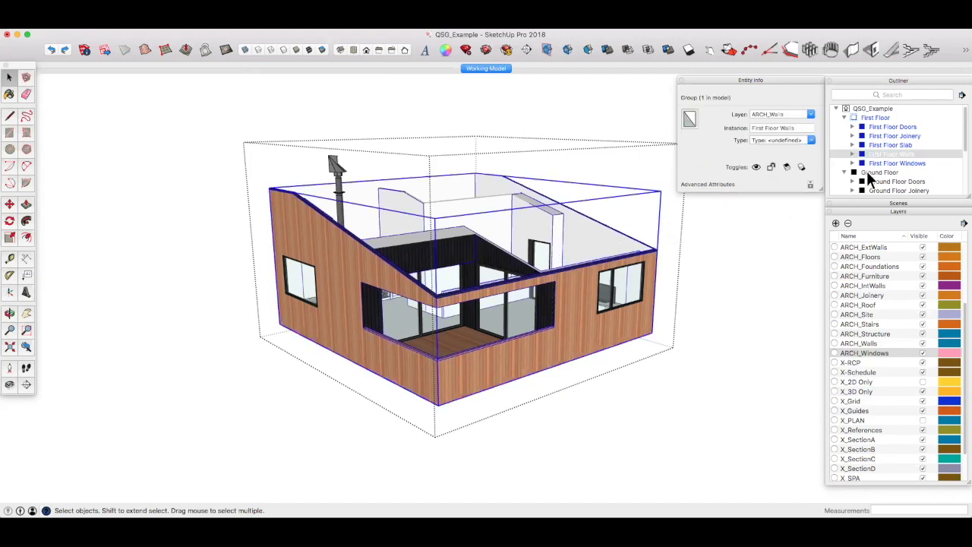
pyautogui.click(902, 144)
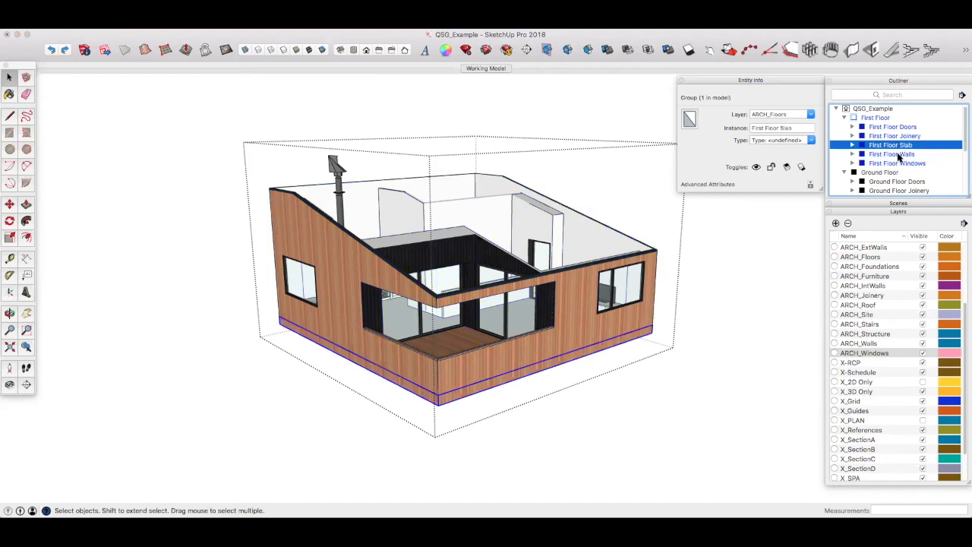
pyautogui.click(899, 163)
pyautogui.click(895, 127)
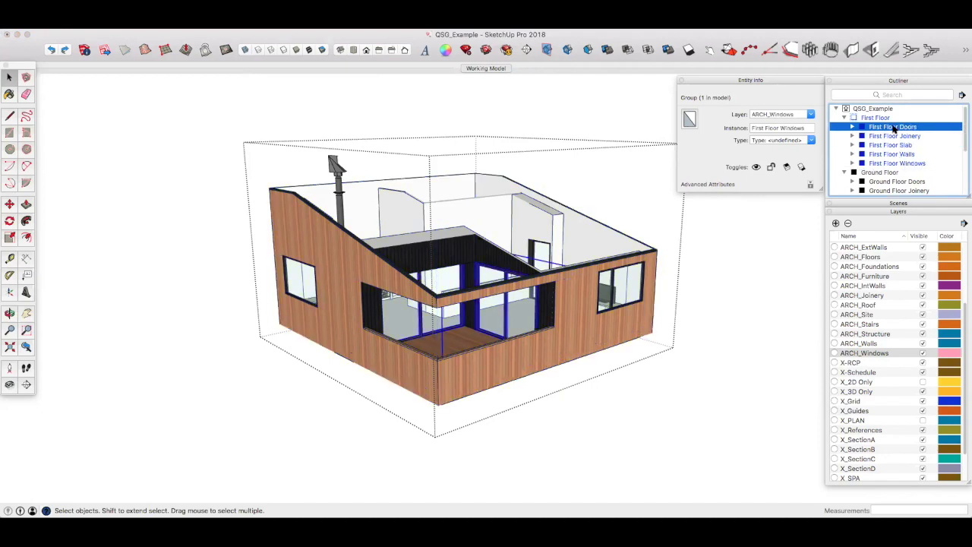
pyautogui.click(897, 136)
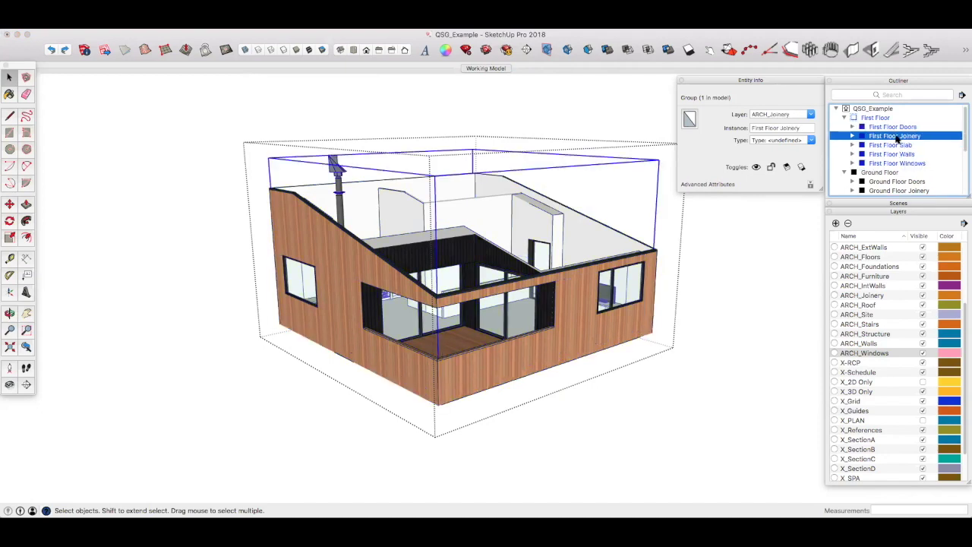
pyautogui.doubleClick(897, 136)
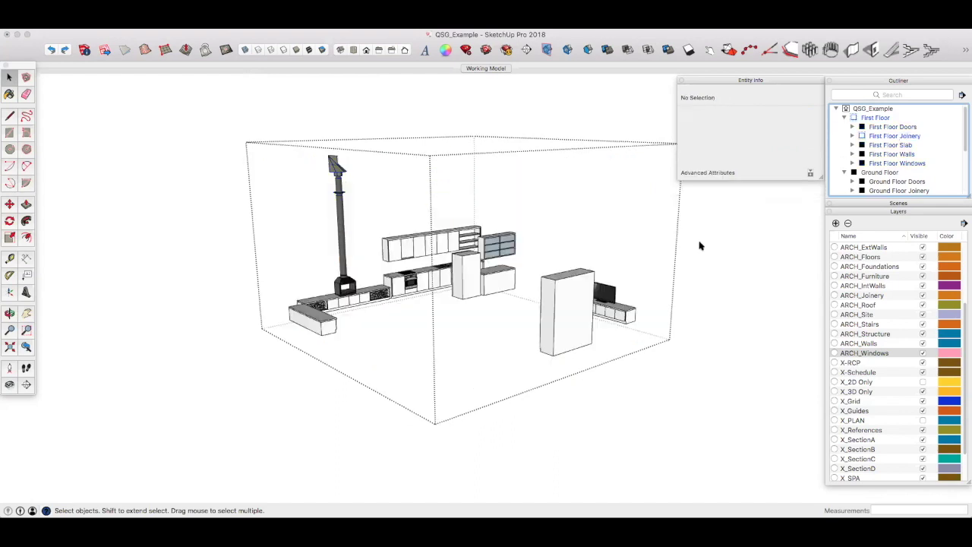
# Step: Check layers of the window seat, Hearth, kitchen, Pantry and LivingRoom units, then enter Ground Floor
pyautogui.click(317, 321)
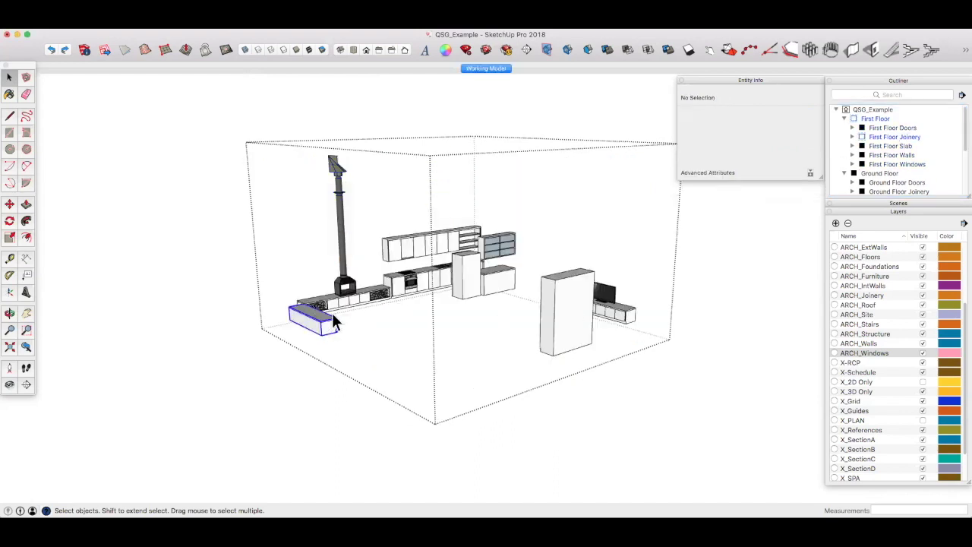
pyautogui.click(348, 297)
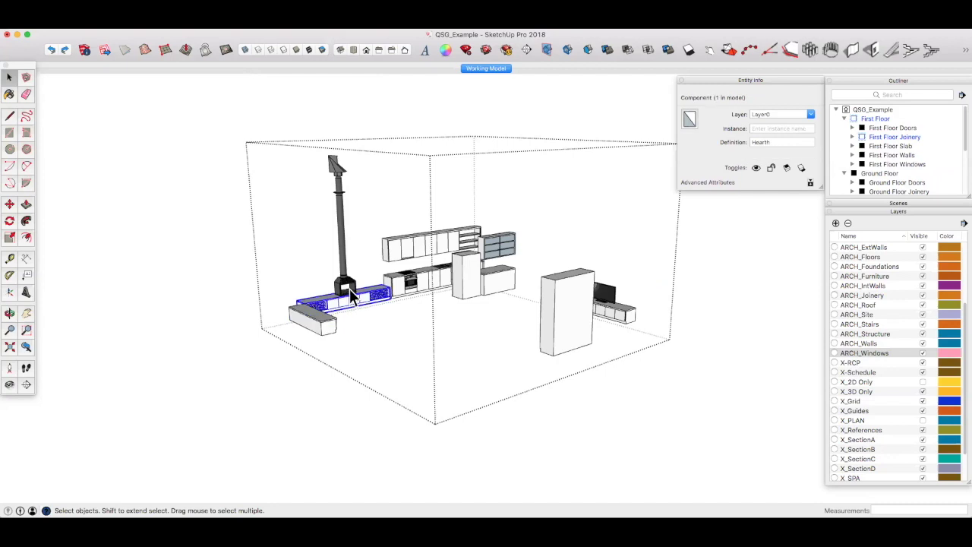
pyautogui.click(349, 289)
pyautogui.click(398, 255)
pyautogui.click(487, 268)
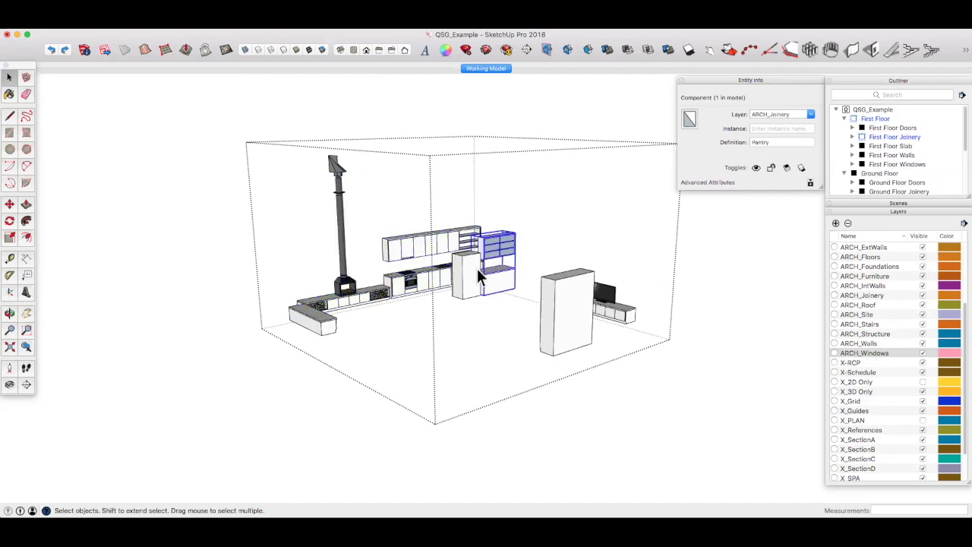
pyautogui.click(469, 275)
pyautogui.click(566, 303)
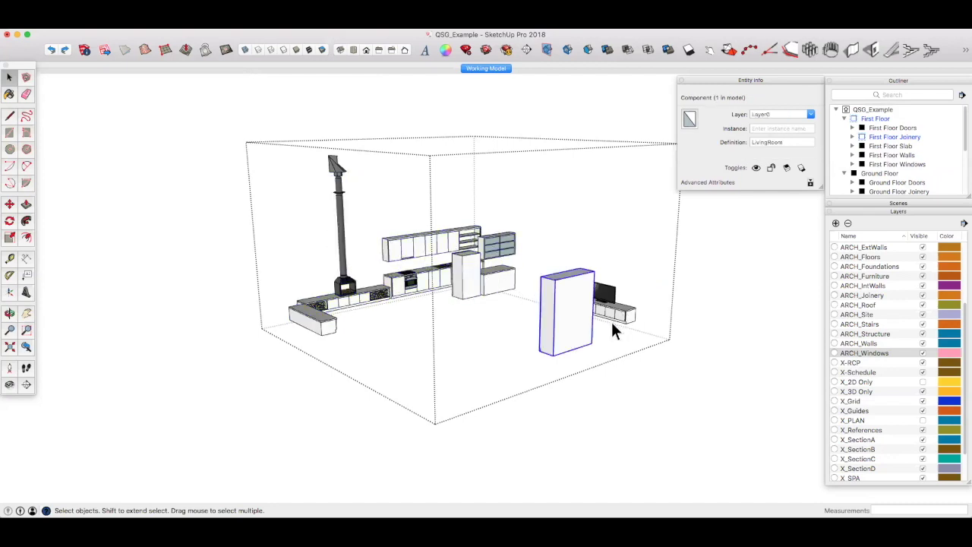
pyautogui.press('Escape')
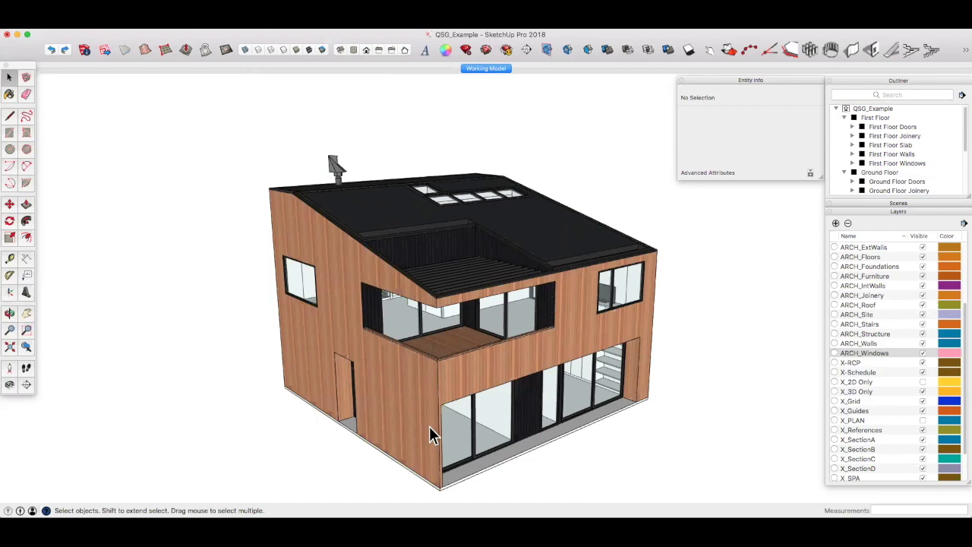
pyautogui.doubleClick(429, 427)
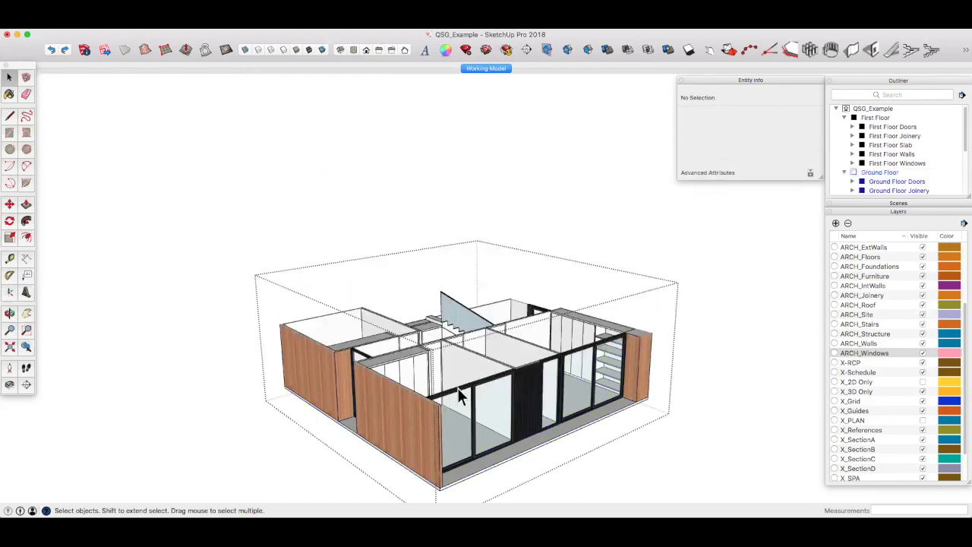
# Step: Zoom into the ground floor, open the Ground Floor Doors group and select its doors
pyautogui.moveTo(457, 387); pyautogui.dragTo(438, 371, button='middle')
pyautogui.scroll(3, 433, 350)
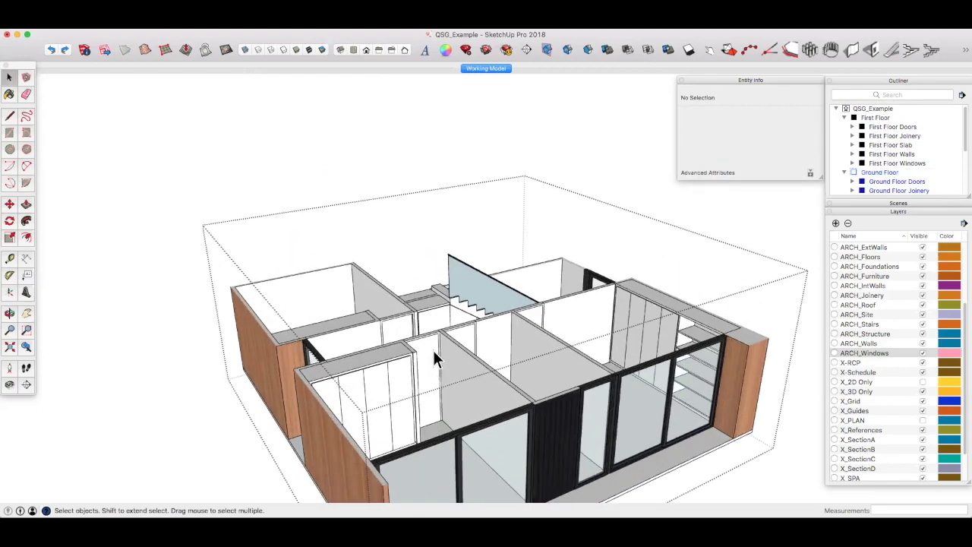
pyautogui.scroll(4, 432, 348)
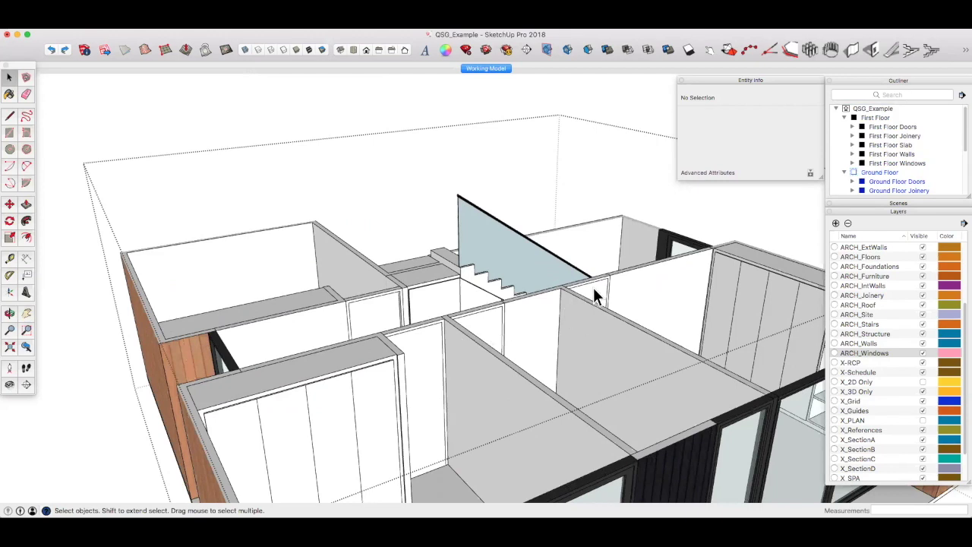
pyautogui.click(596, 297)
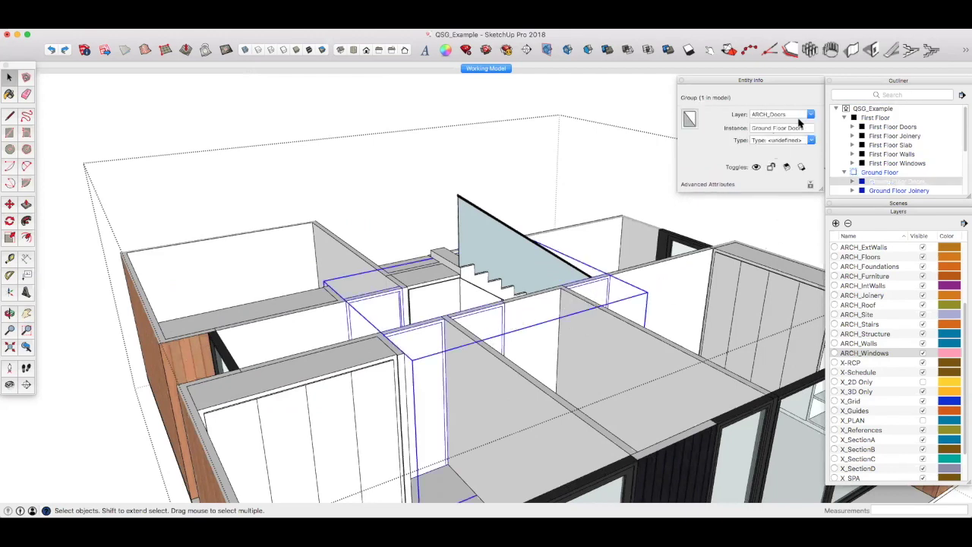
pyautogui.doubleClick(432, 348)
pyautogui.click(427, 346)
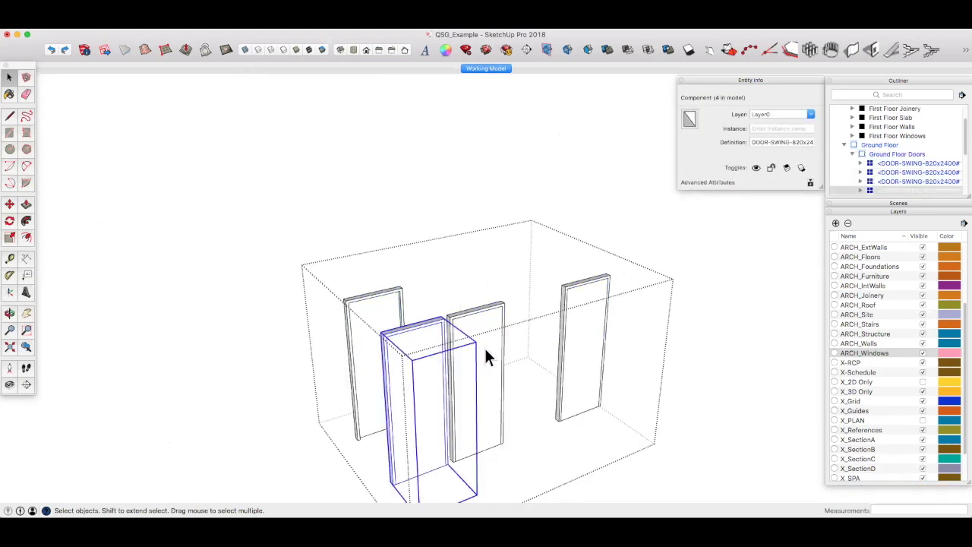
pyautogui.click(485, 348)
pyautogui.click(574, 329)
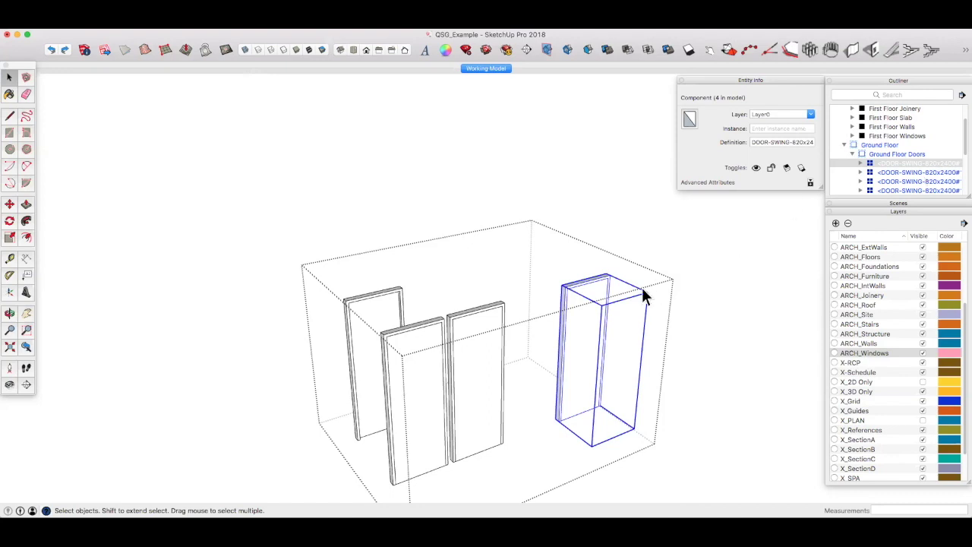
# Step: Open the right-hand door component, select all, and start a push/pull on its top face, then cancel
pyautogui.doubleClick(577, 328)
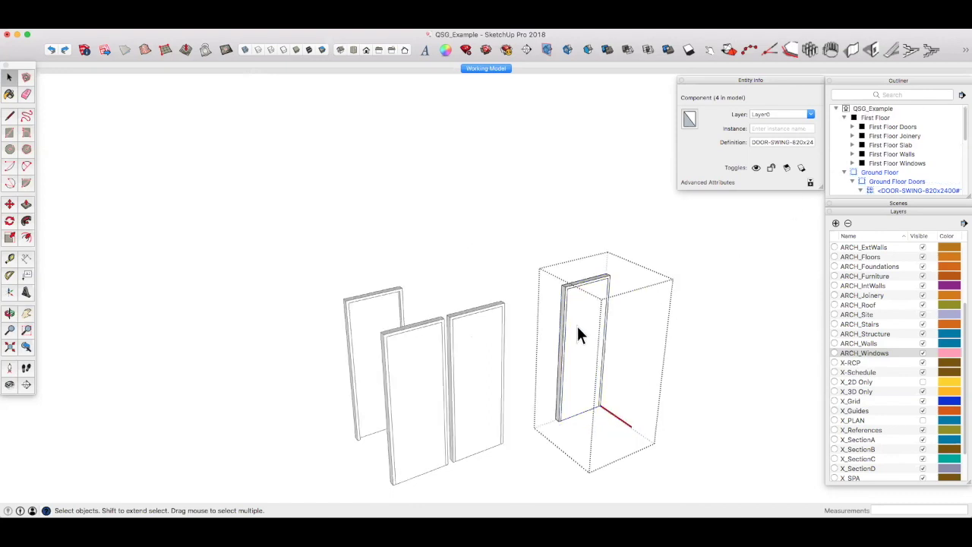
pyautogui.press('super+a')
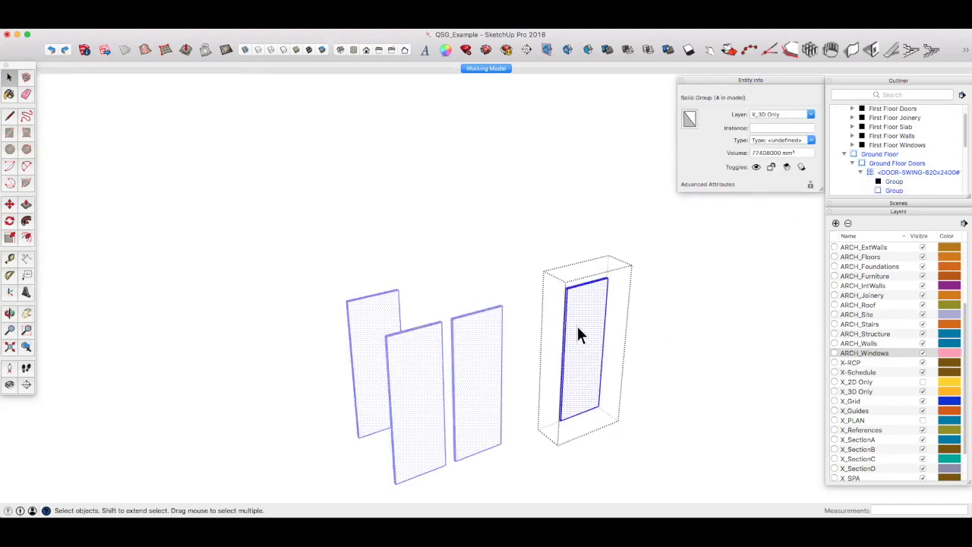
pyautogui.scroll(3, 579, 293)
pyautogui.scroll(2, 579, 292)
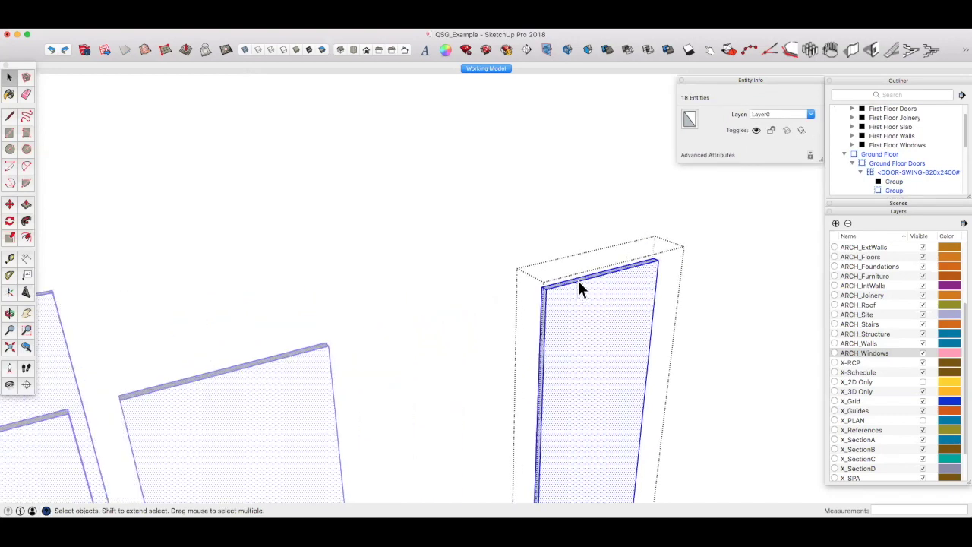
pyautogui.press('p')
pyautogui.click(582, 327)
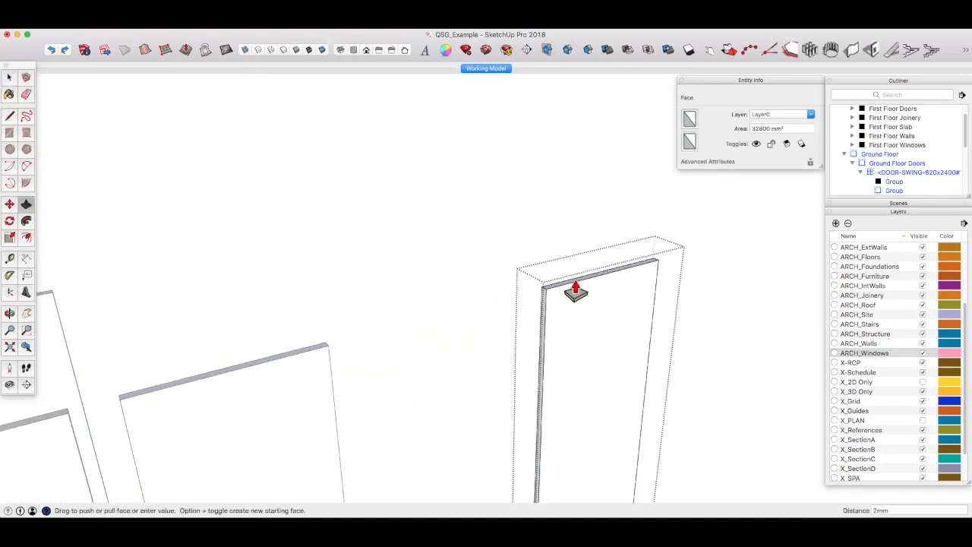
pyautogui.scroll(-5, 575, 291)
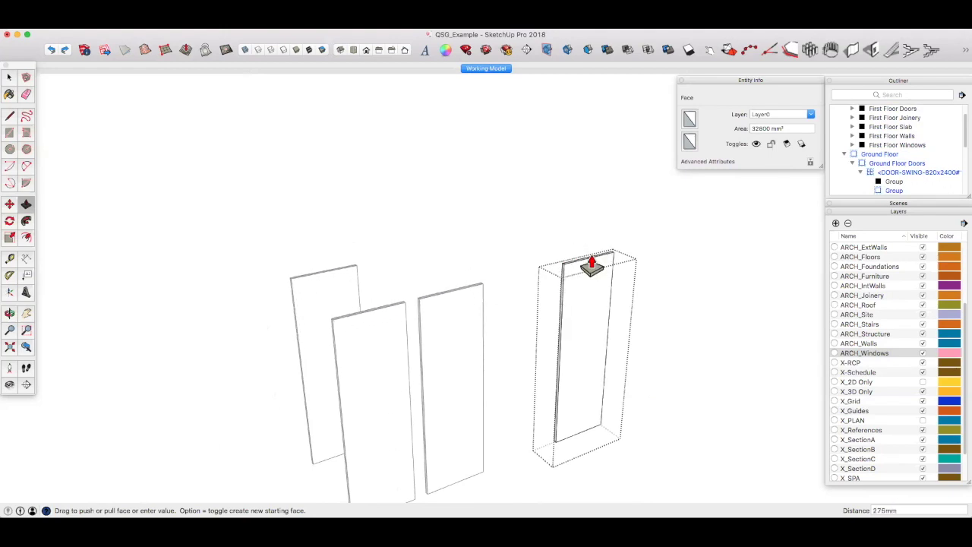
pyautogui.press('Escape')
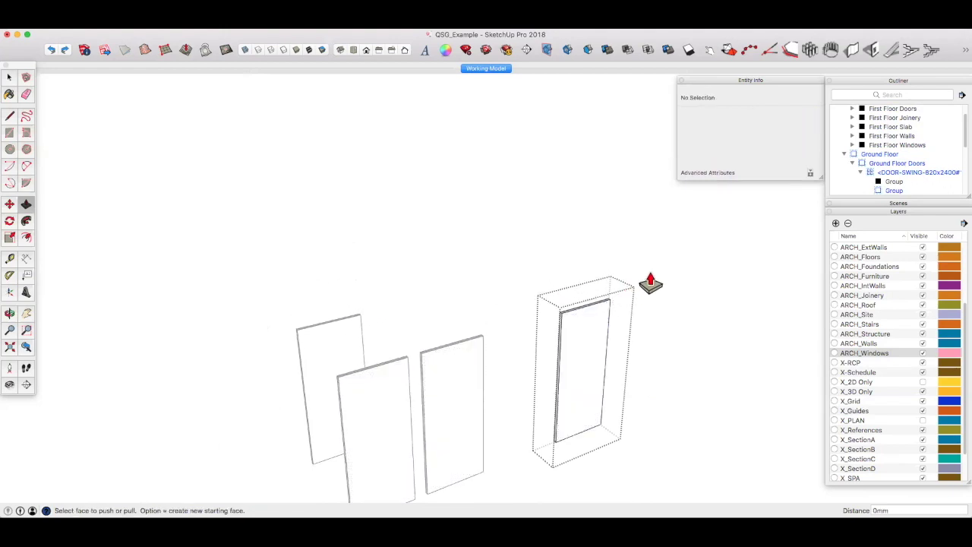
# Step: Undo and redo through the door edits, then return to the Working Model scene
pyautogui.press('super+z')
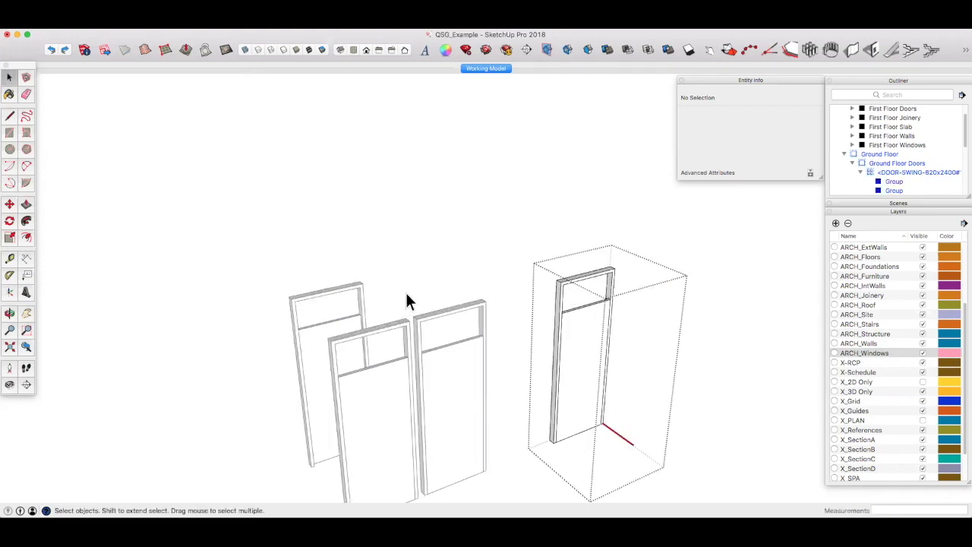
pyautogui.press('super+z')
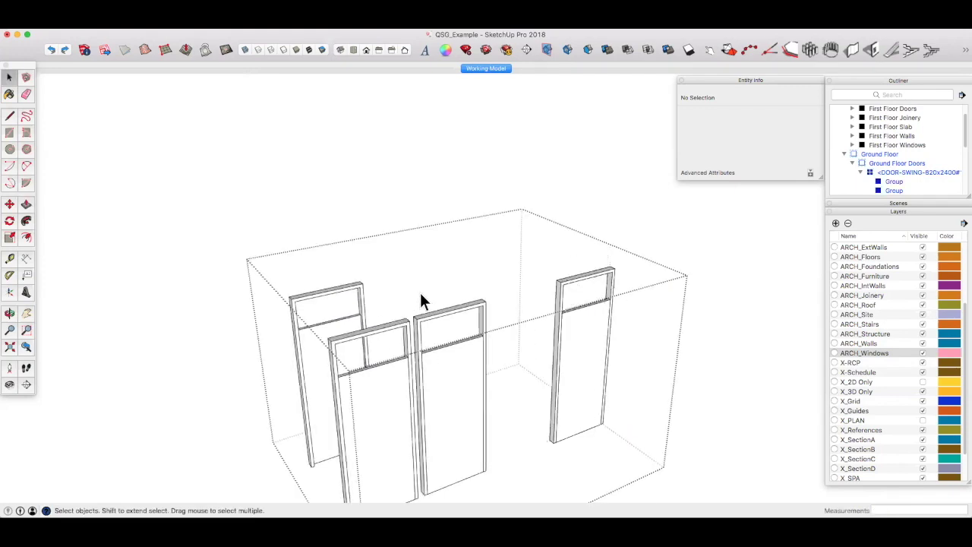
pyautogui.press('shift+super+z')
pyautogui.press('shift+super+z')
pyautogui.press('shift+super+z')
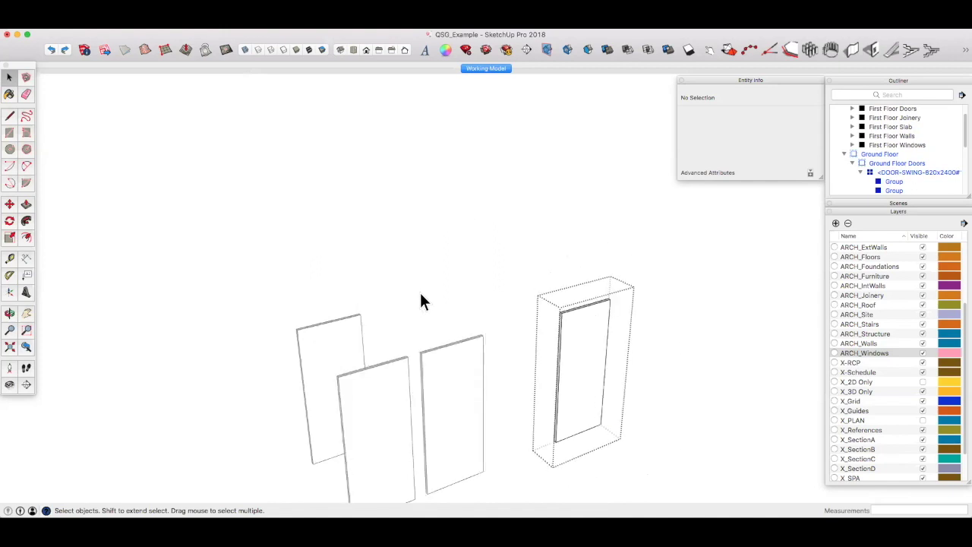
pyautogui.press('super+z')
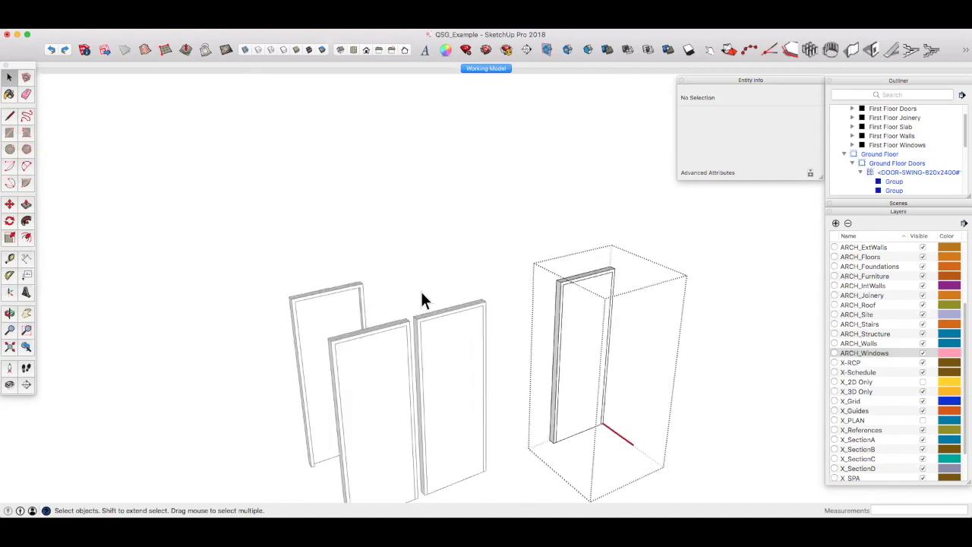
pyautogui.press('super+z')
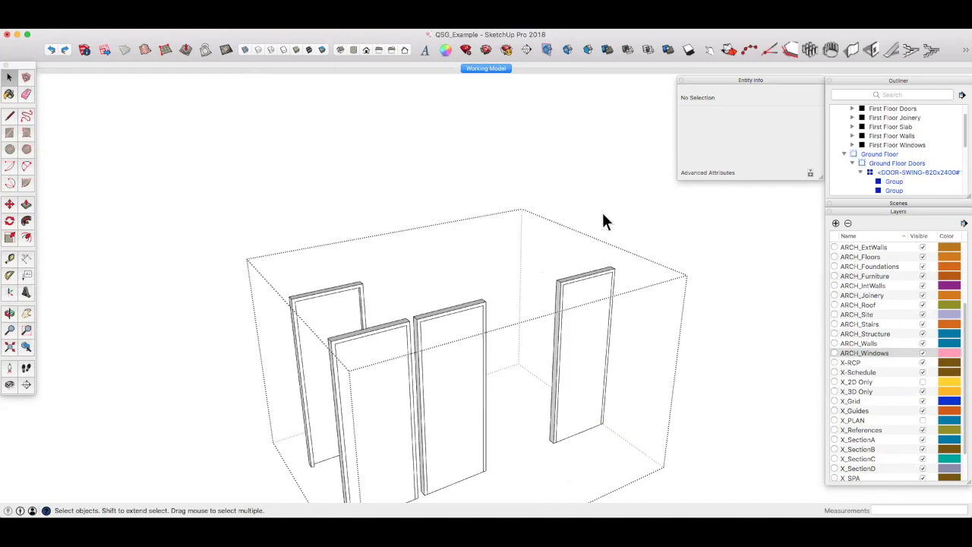
pyautogui.press('super+z')
pyautogui.click(491, 69)
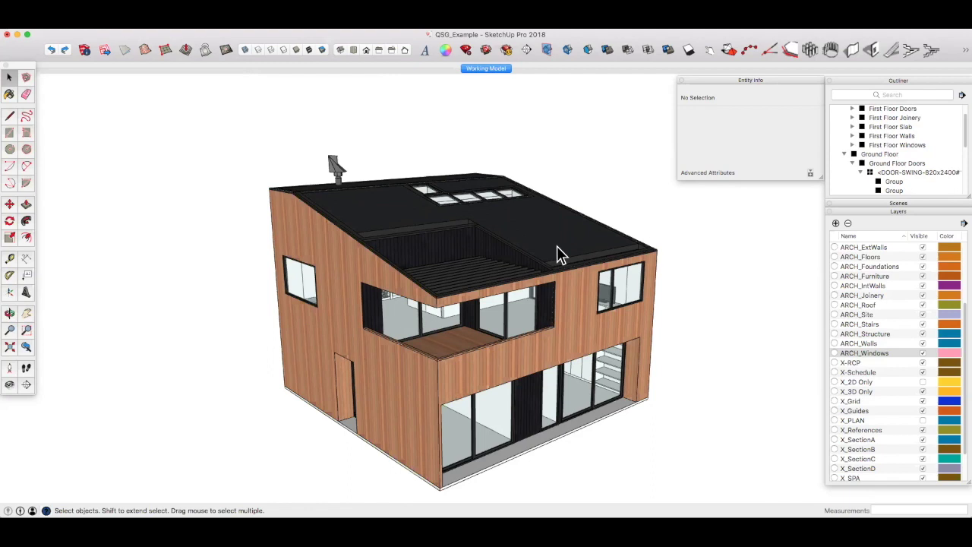
# Step: Scroll the Layers panel to the top and enter the Ground Floor group
pyautogui.scroll(5, 864, 291)
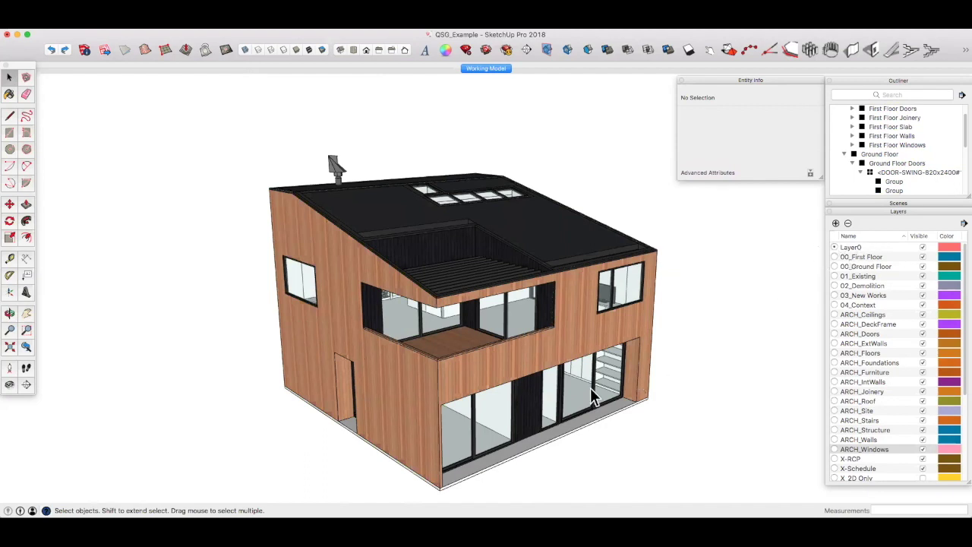
pyautogui.doubleClick(521, 392)
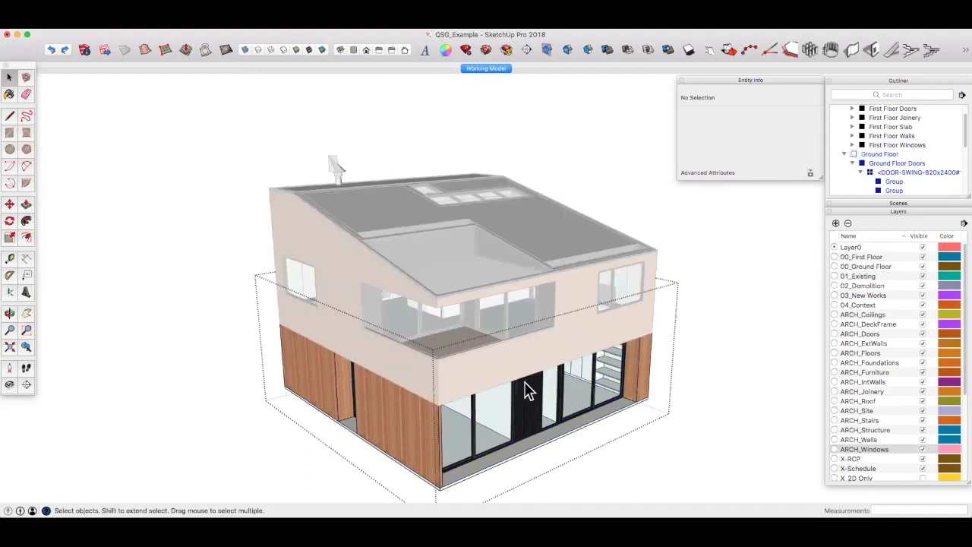
# Step: Enter a ground floor door component and its inner solid group, selecting a face to check layers
pyautogui.doubleClick(524, 391)
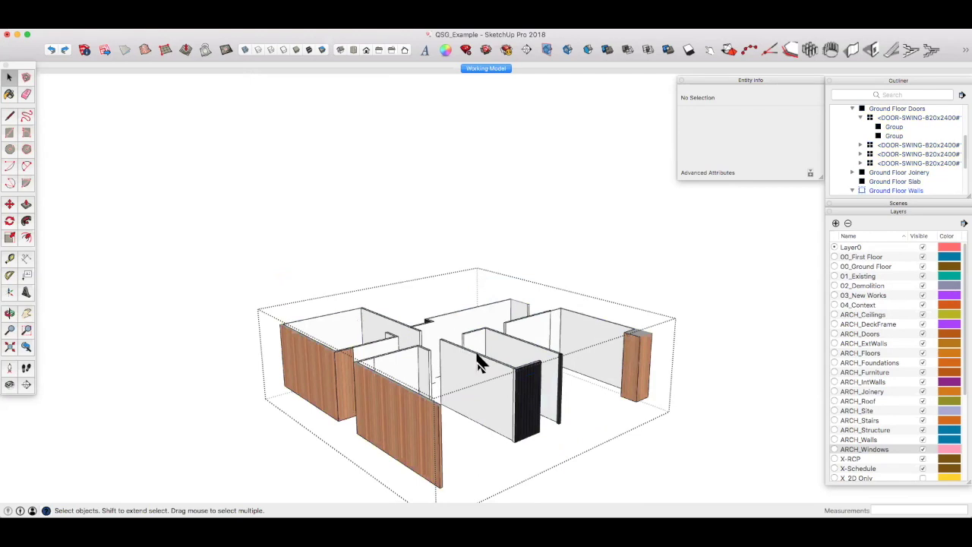
pyautogui.press('Escape')
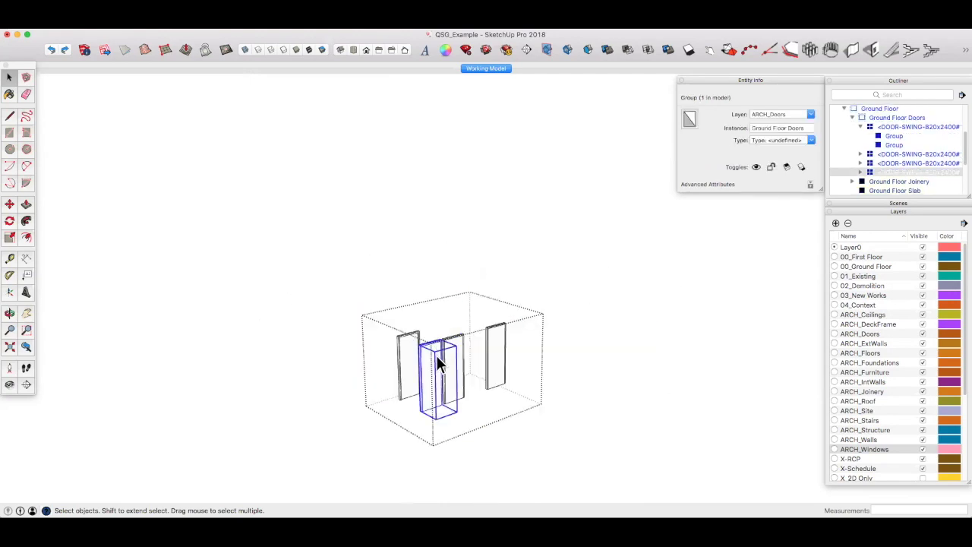
pyautogui.click(436, 359)
pyautogui.scroll(5, 436, 361)
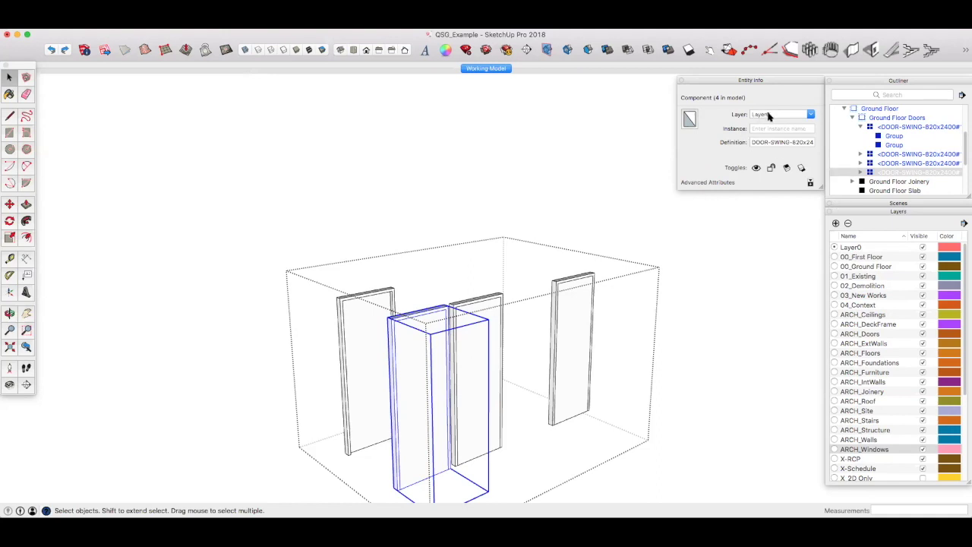
pyautogui.doubleClick(418, 383)
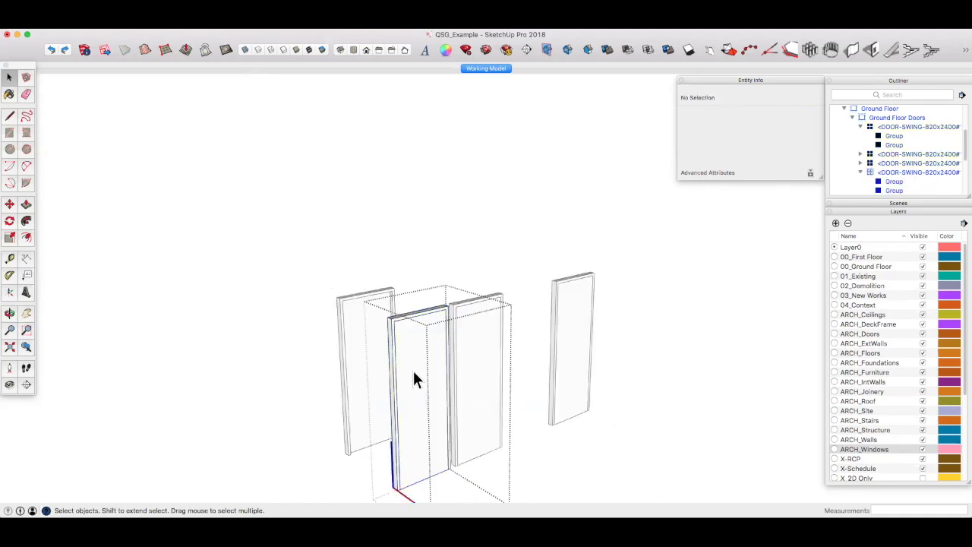
pyautogui.click(412, 368)
pyautogui.doubleClick(413, 371)
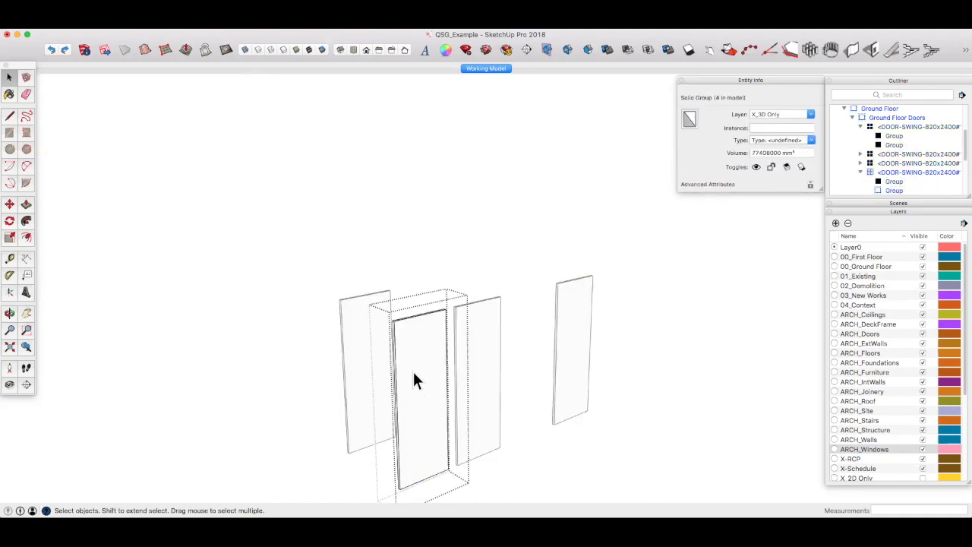
pyautogui.click(412, 364)
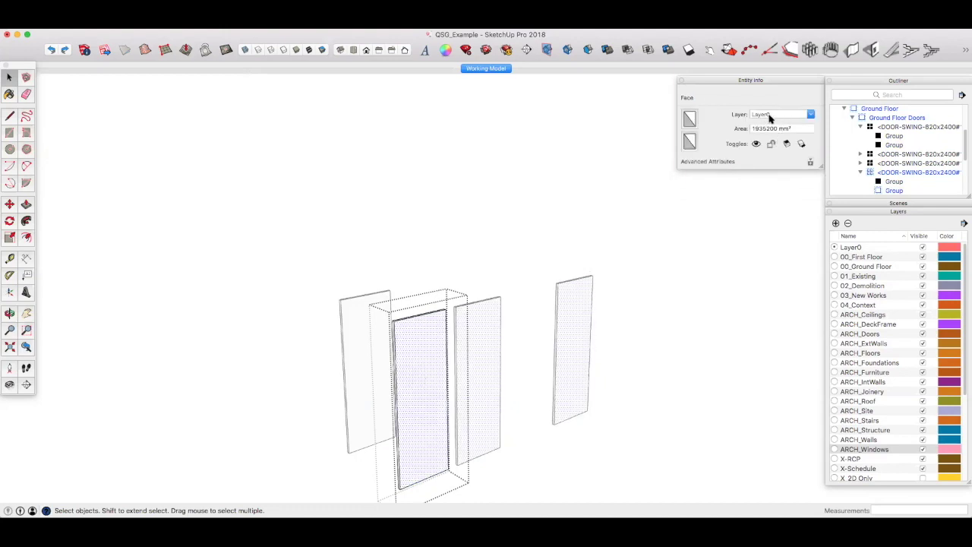
# Step: Exit the solid and door edit contexts back to the top level and zoom out
pyautogui.click(651, 219)
pyautogui.click(643, 251)
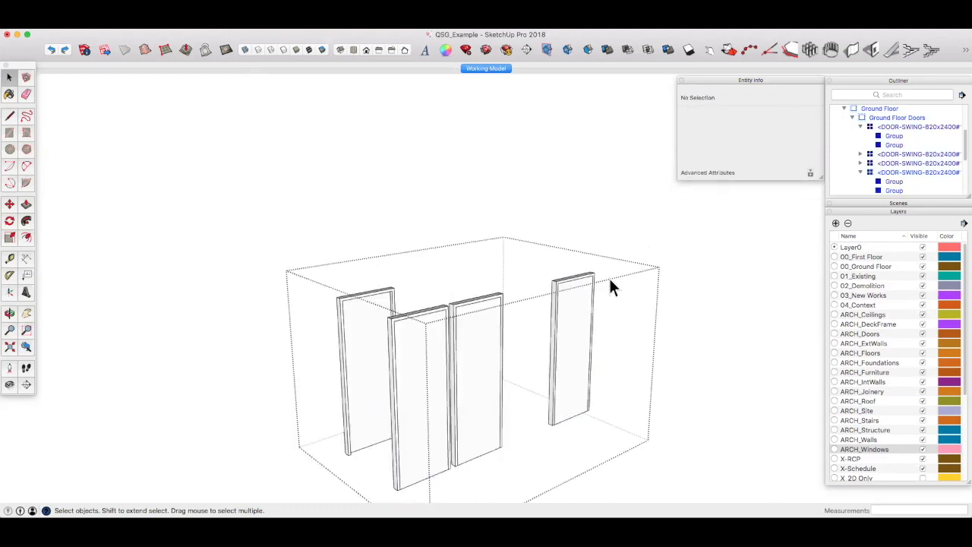
pyautogui.click(573, 317)
pyautogui.press('Escape')
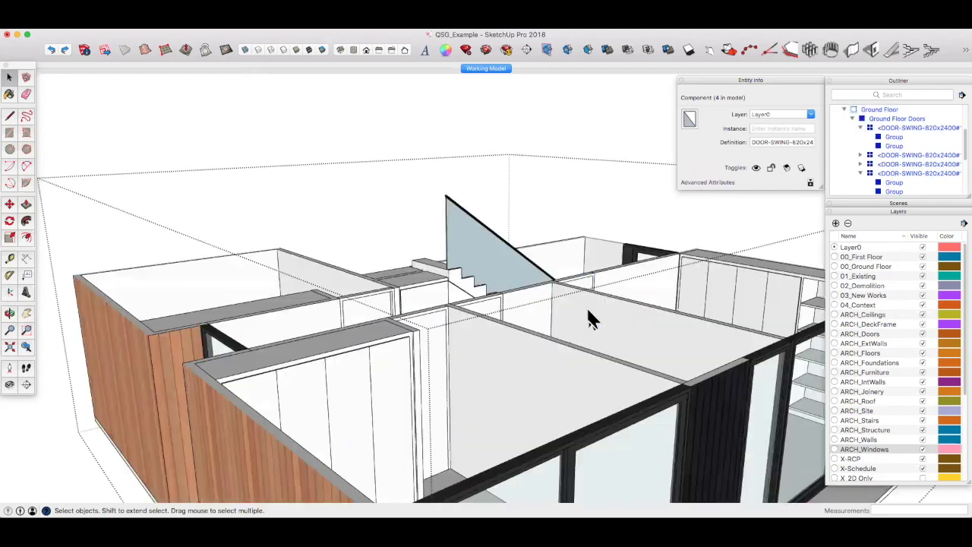
pyautogui.click(588, 281)
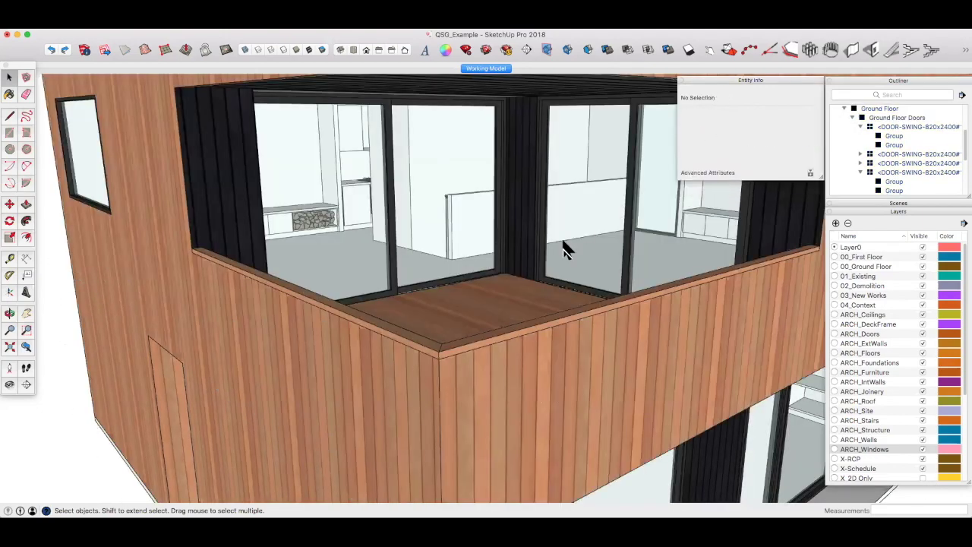
pyautogui.scroll(-6, 486, 213)
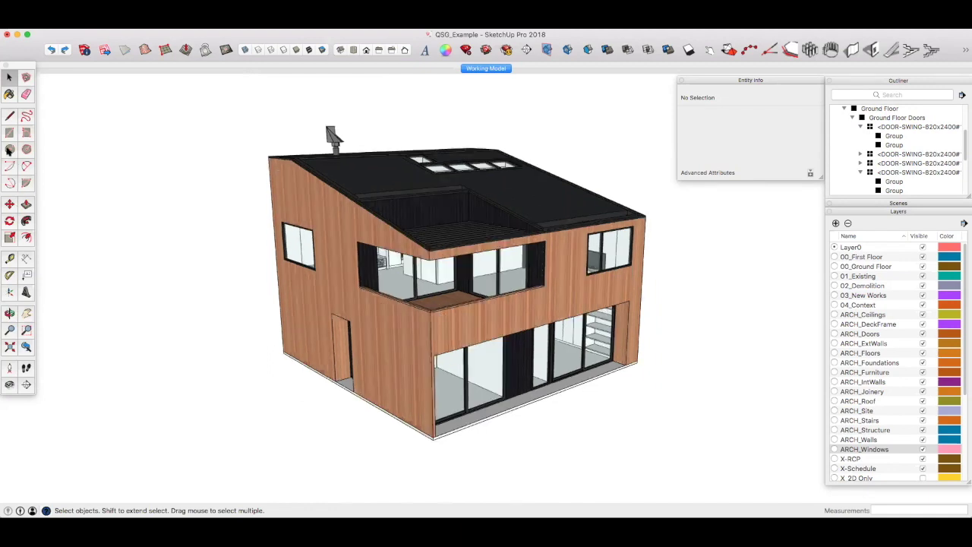
# Step: Draw a rectangle beside the house and push/pull it into a 454mm box
pyautogui.click(9, 133)
pyautogui.click(262, 427)
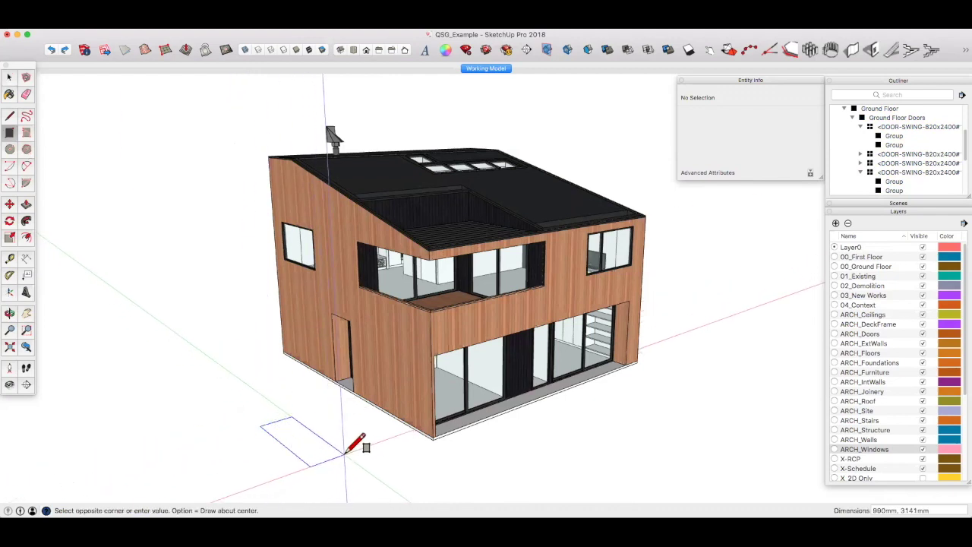
pyautogui.click(336, 450)
pyautogui.press('p')
pyautogui.moveTo(314, 443); pyautogui.dragTo(319, 425)
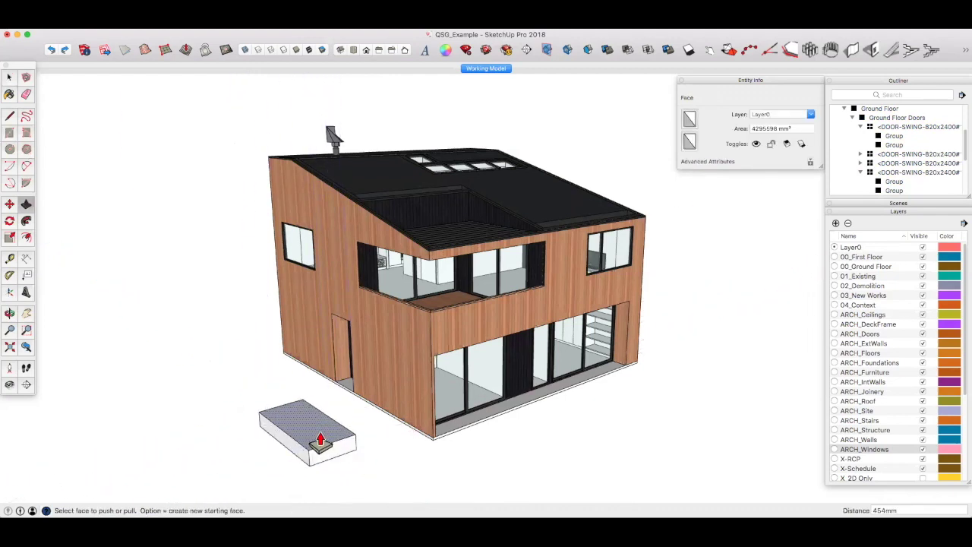
pyautogui.press('space')
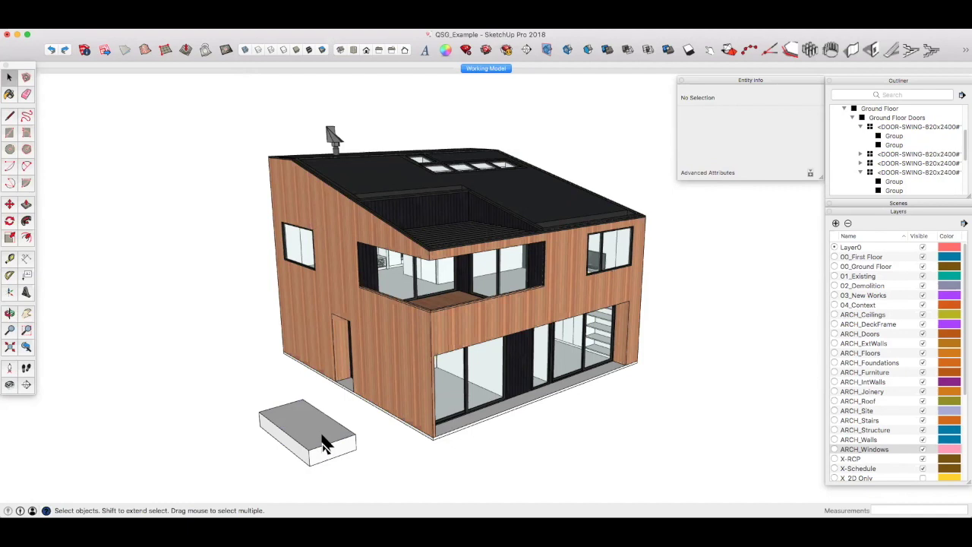
# Step: Select the whole box and make it a group
pyautogui.click(322, 439)
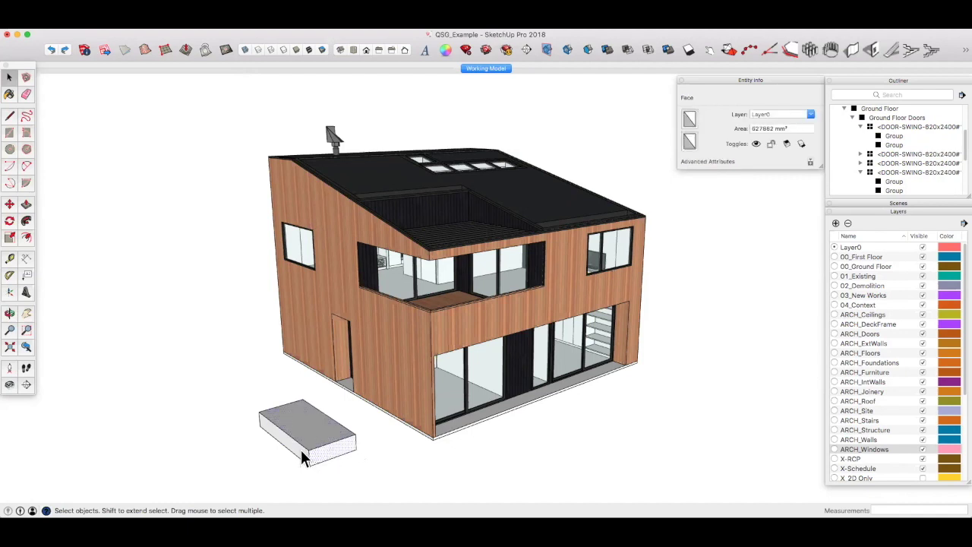
pyautogui.click(312, 435)
pyautogui.doubleClick(313, 440)
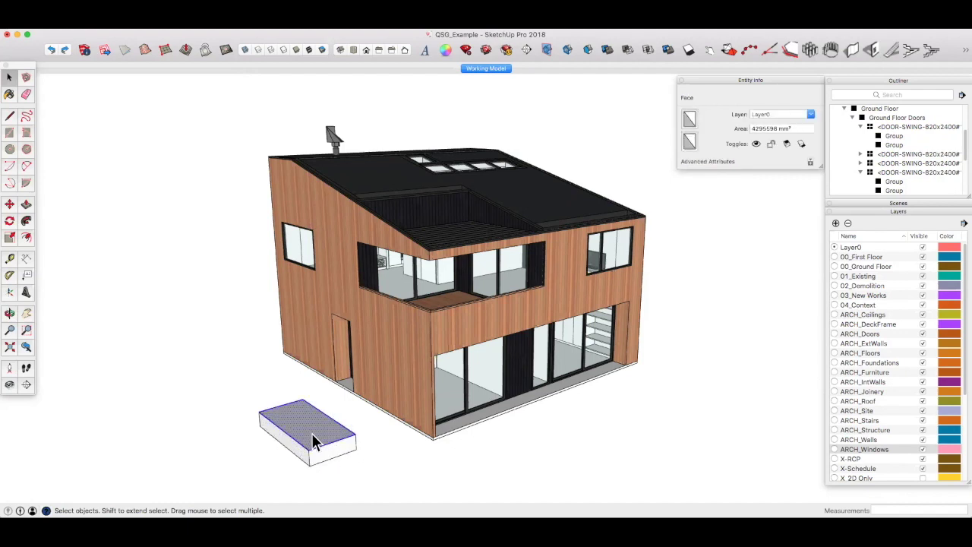
pyautogui.tripleClick(313, 441)
pyautogui.rightClick(314, 444)
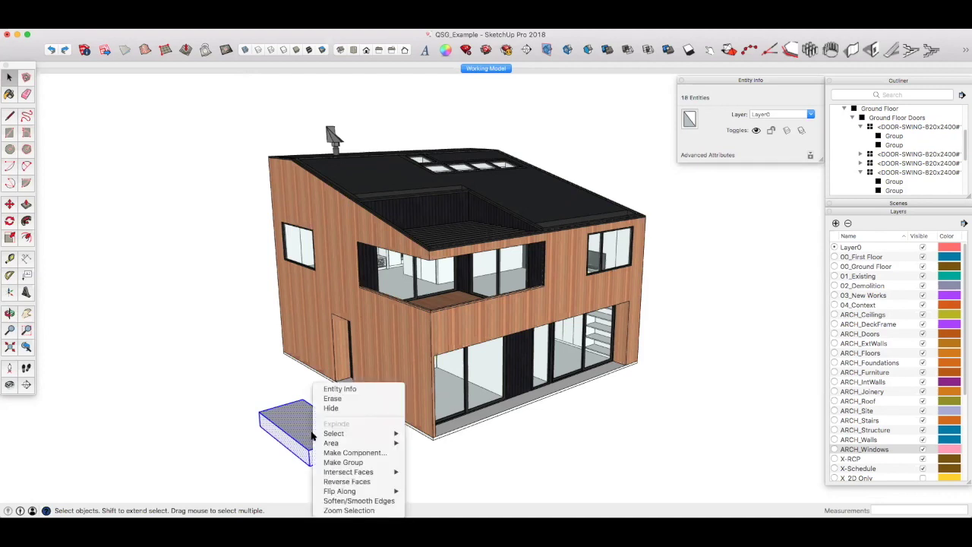
pyautogui.moveTo(326, 436)
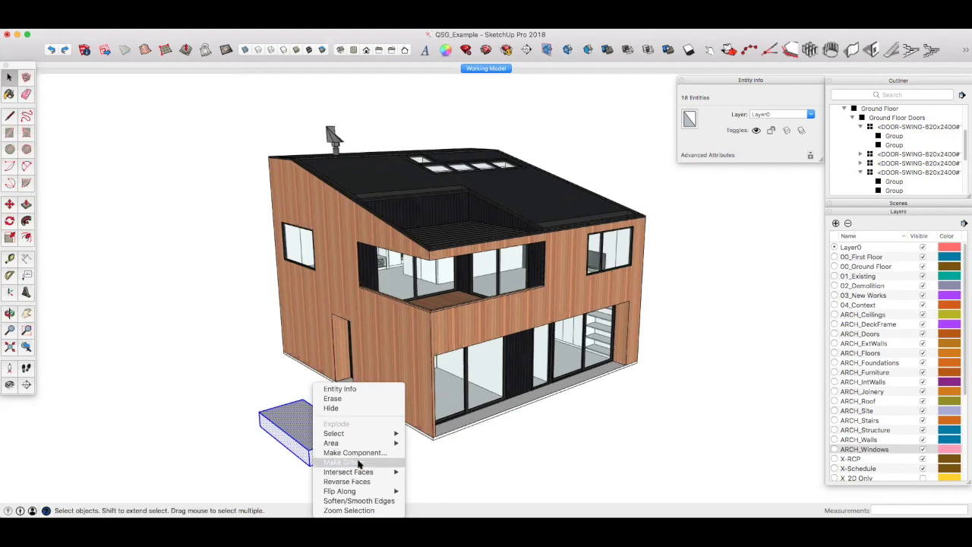
pyautogui.click(359, 464)
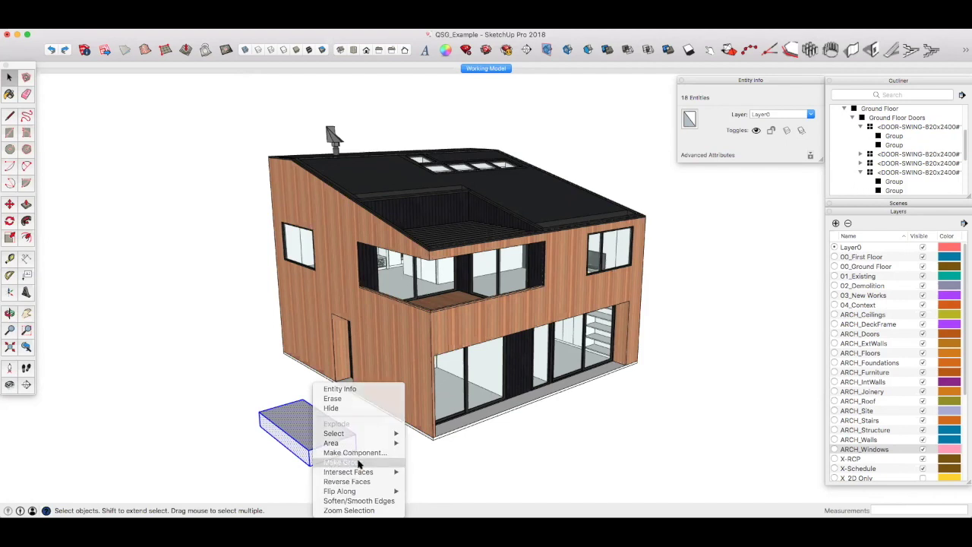
# Step: Put the group on layer X_3D Only and name it 'test block'
pyautogui.click(811, 114)
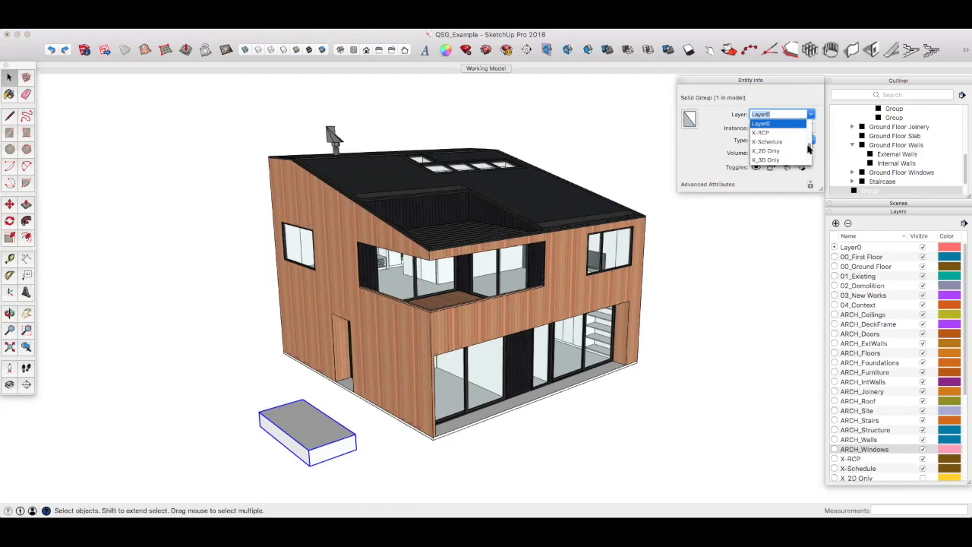
pyautogui.click(783, 160)
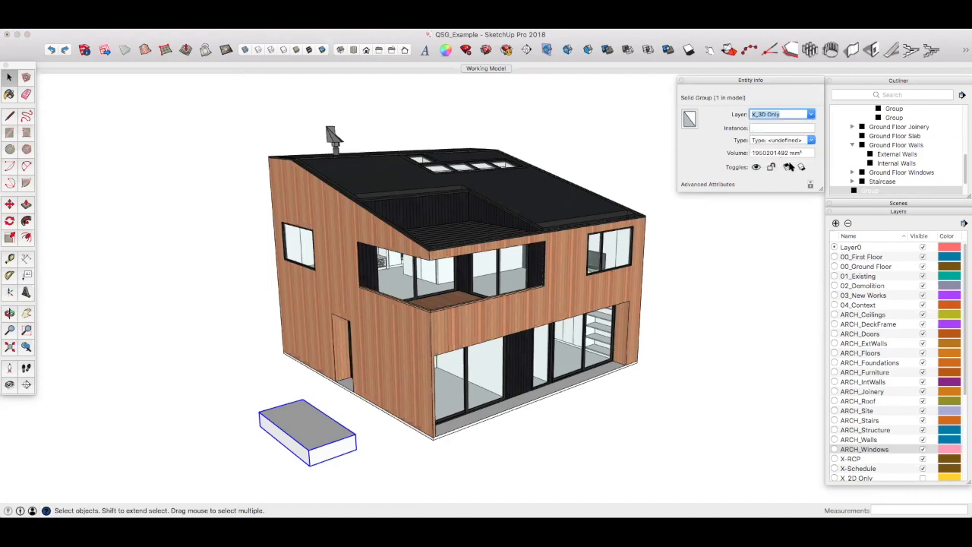
pyautogui.click(773, 127)
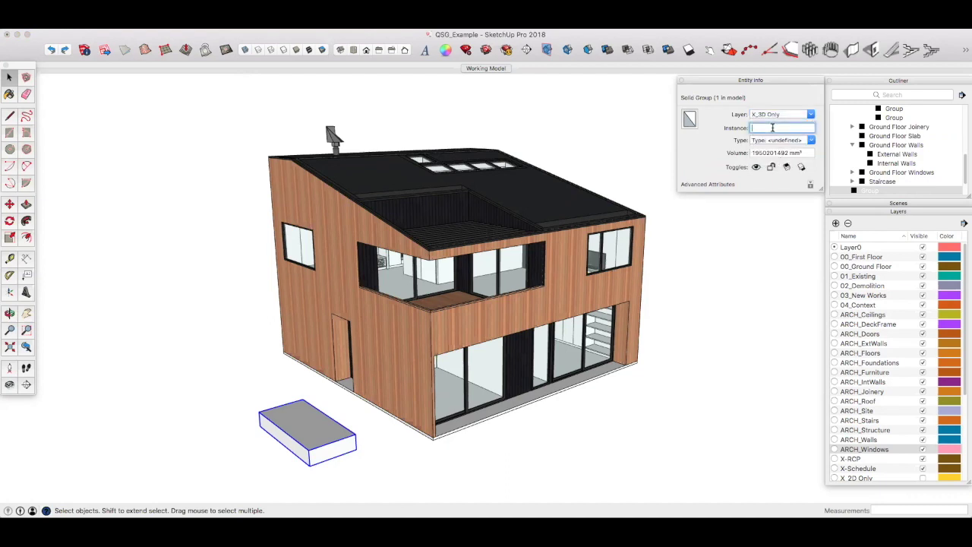
pyautogui.write('test block')
pyautogui.press('Return')
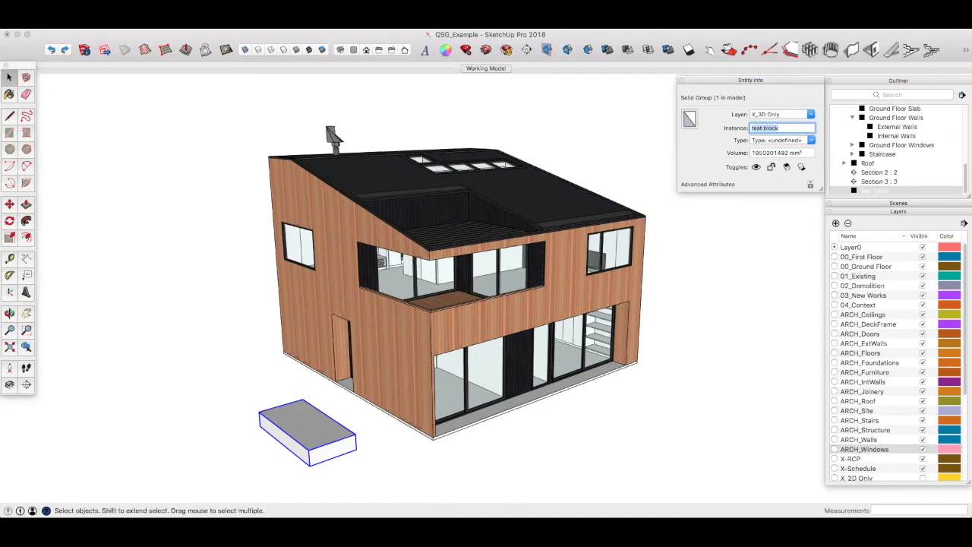
pyautogui.click(383, 438)
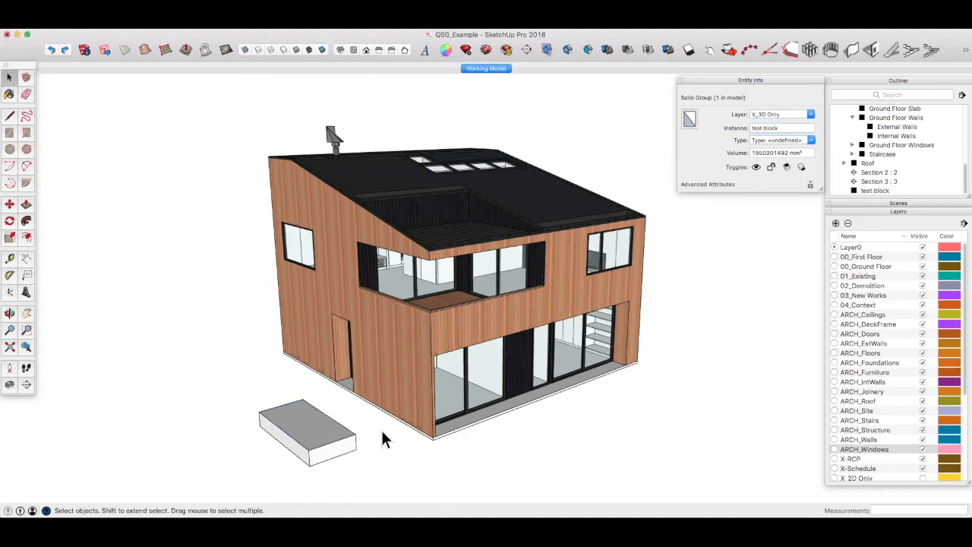
# Step: Copy the test block to the left and array it into three evenly spaced copies
pyautogui.click(318, 456)
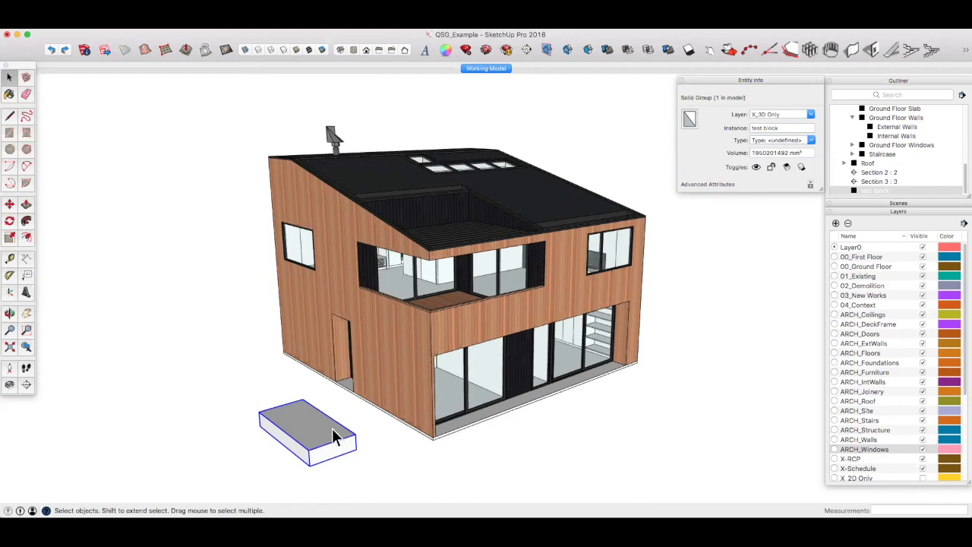
pyautogui.scroll(-3, 320, 433)
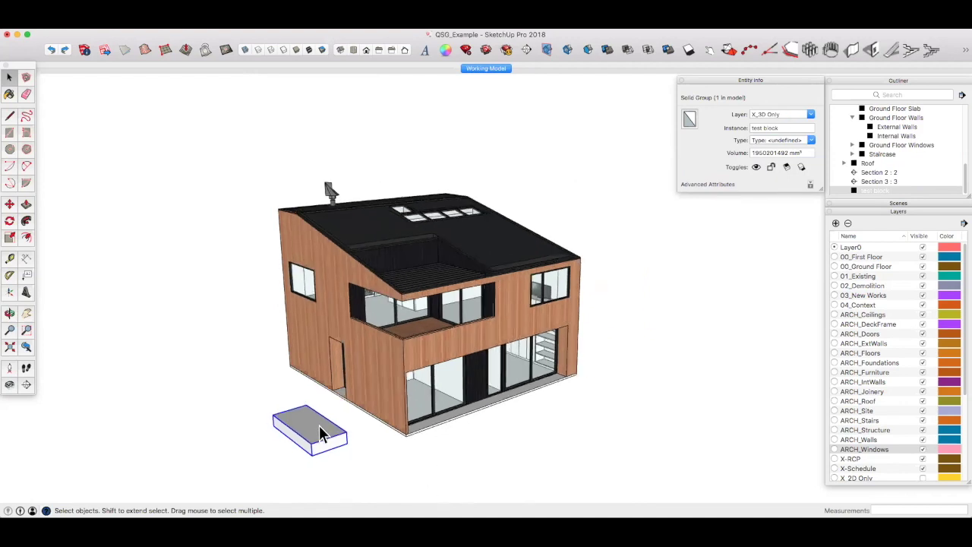
pyautogui.press('m')
pyautogui.click(322, 440)
pyautogui.press('alt')
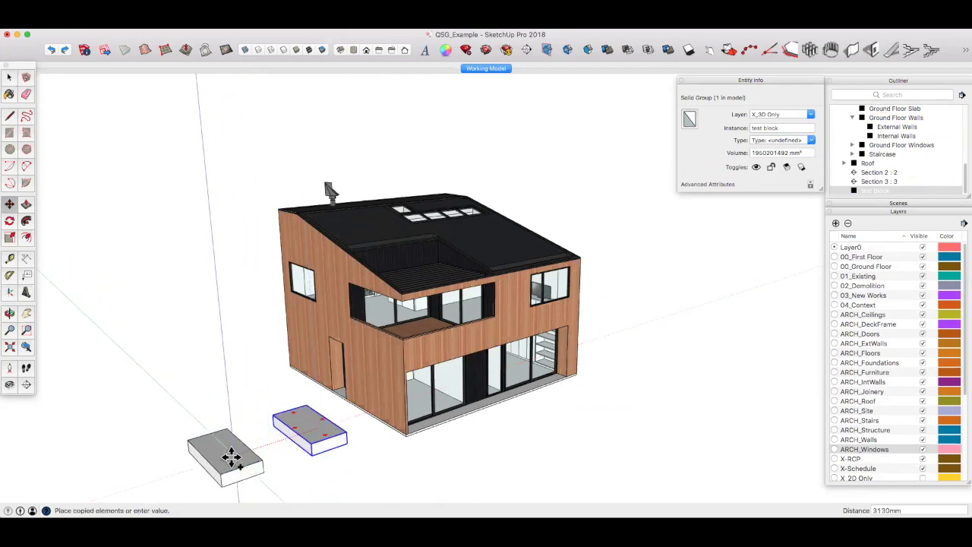
pyautogui.click(225, 458)
pyautogui.write('3x')
pyautogui.press('Return')
pyautogui.scroll(-6, 250, 429)
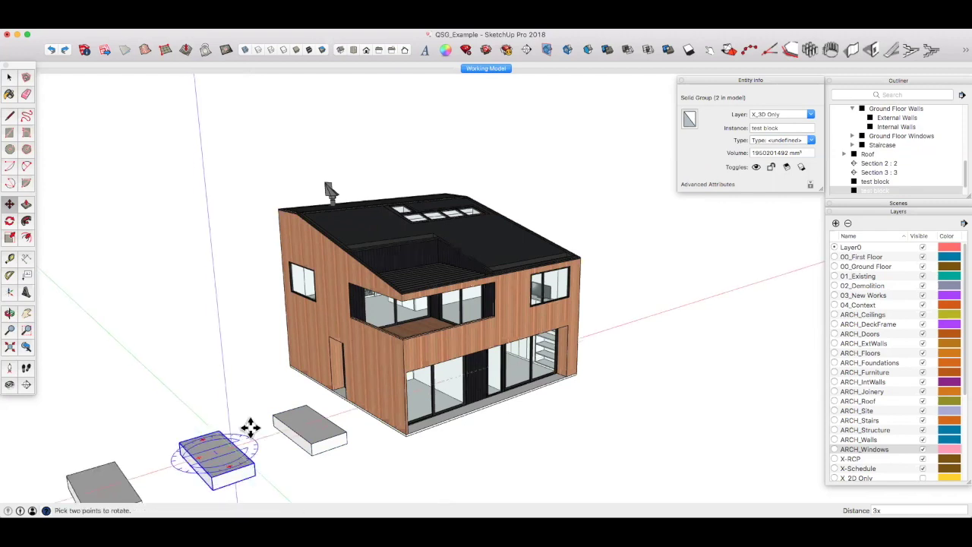
pyautogui.press('space')
pyautogui.scroll(3, 291, 447)
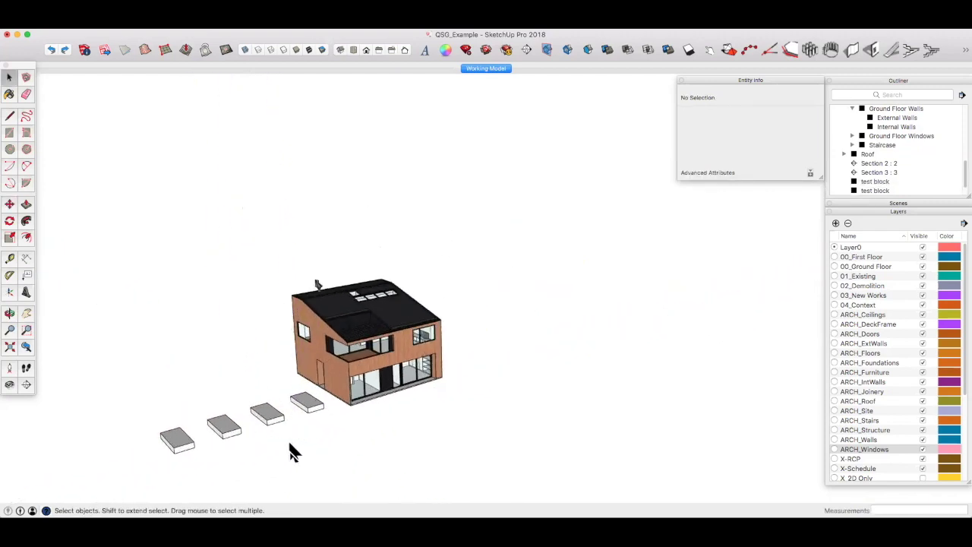
# Step: Select all four boxes and make them one group
pyautogui.click(303, 402)
pyautogui.keyDown('shift'); pyautogui.click(266, 411); pyautogui.keyUp('shift')
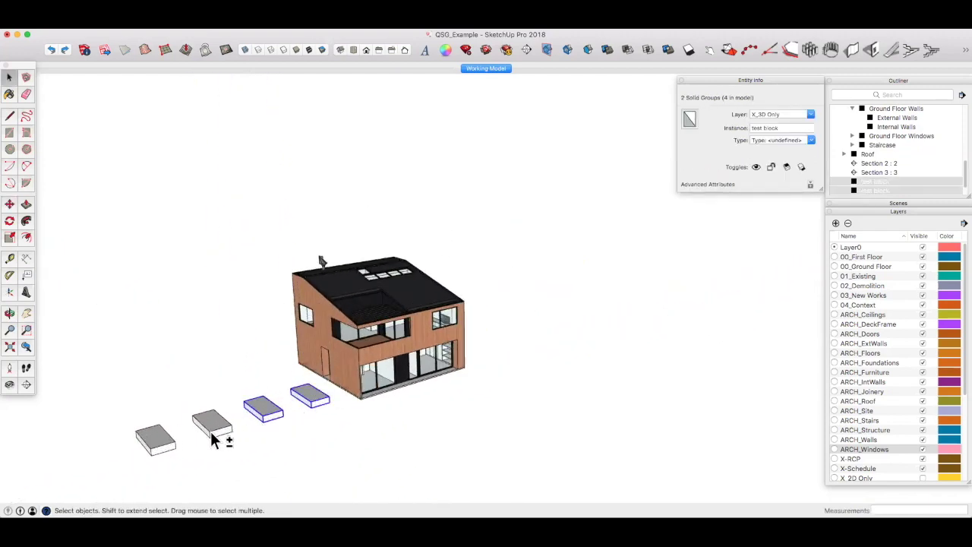
pyautogui.keyDown('shift'); pyautogui.click(213, 426); pyautogui.keyUp('shift')
pyautogui.keyDown('shift'); pyautogui.click(159, 442); pyautogui.keyUp('shift')
pyautogui.rightClick(163, 443)
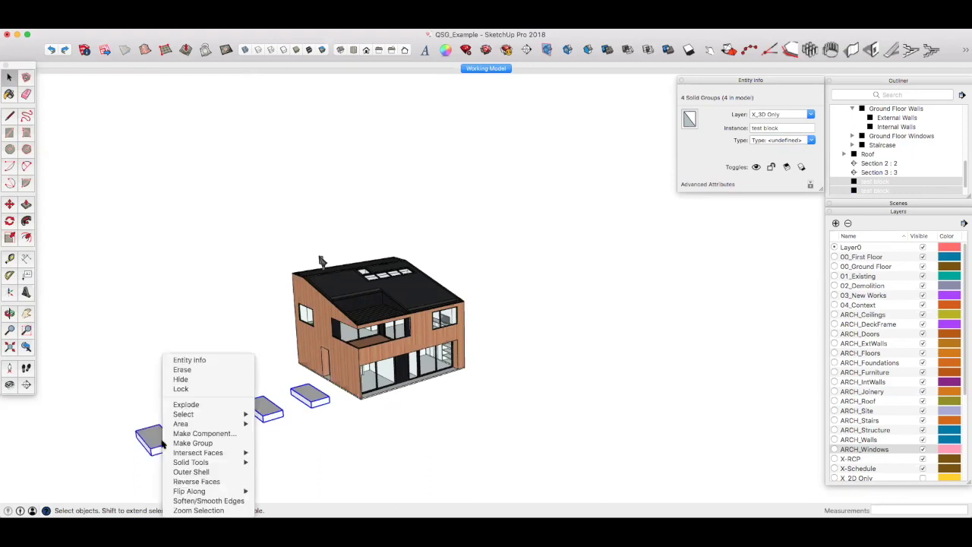
pyautogui.click(217, 444)
# Step: Put the new group on layer ARCH_Furniture and name it 'outdoor furniture'
pyautogui.click(811, 115)
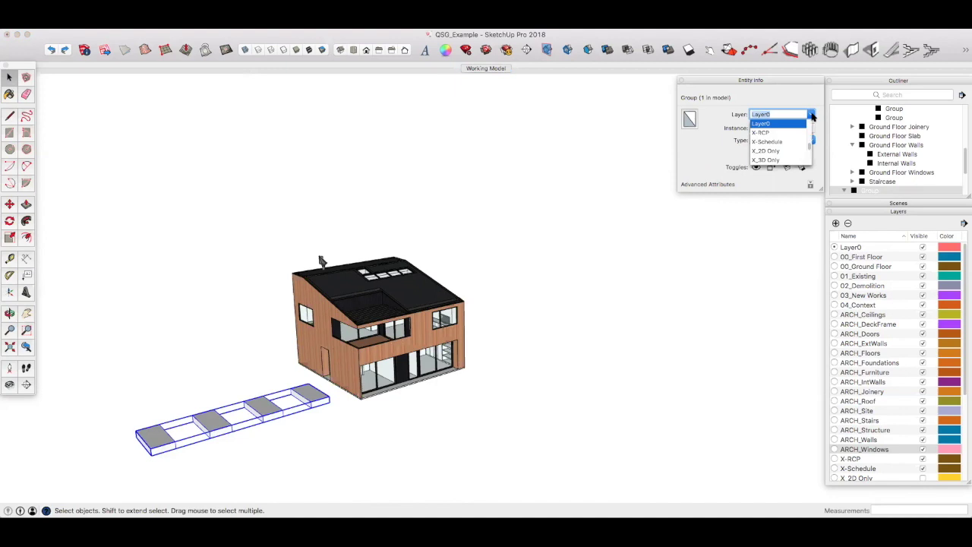
pyautogui.scroll(5, 799, 133)
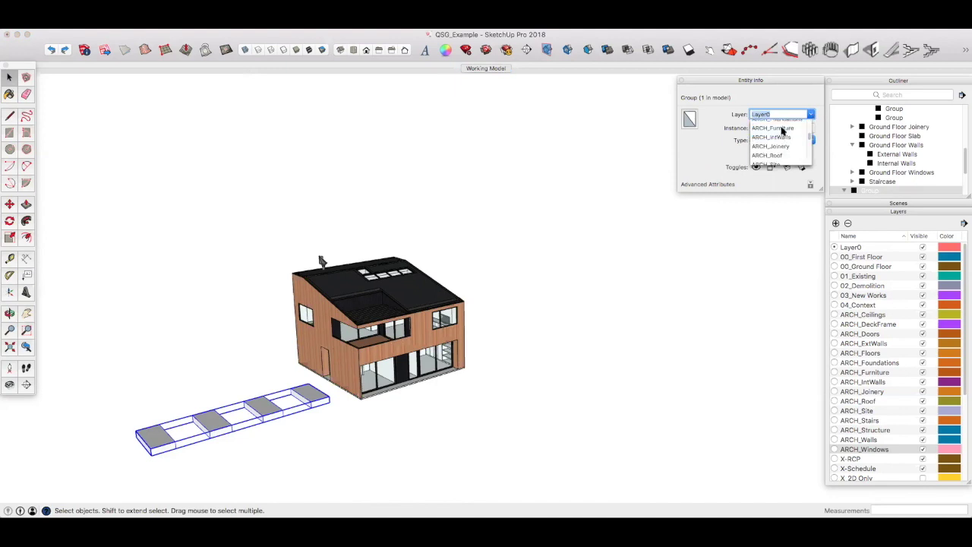
pyautogui.click(783, 129)
pyautogui.click(781, 127)
pyautogui.write('out')
pyautogui.press('BackSpace')
pyautogui.press('BackSpace')
pyautogui.press('BackSpace')
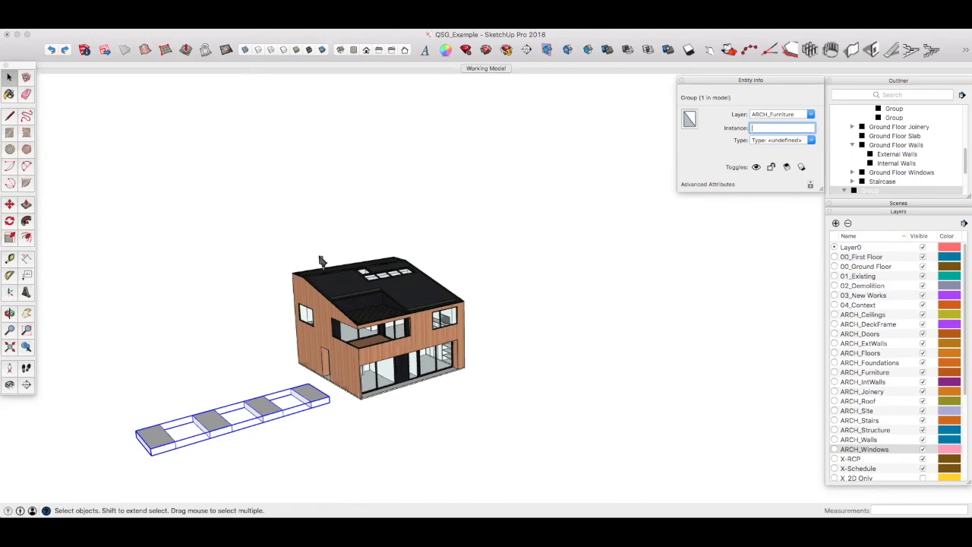
pyautogui.write('outdoor furniture')
pyautogui.press('Return')
pyautogui.click(697, 235)
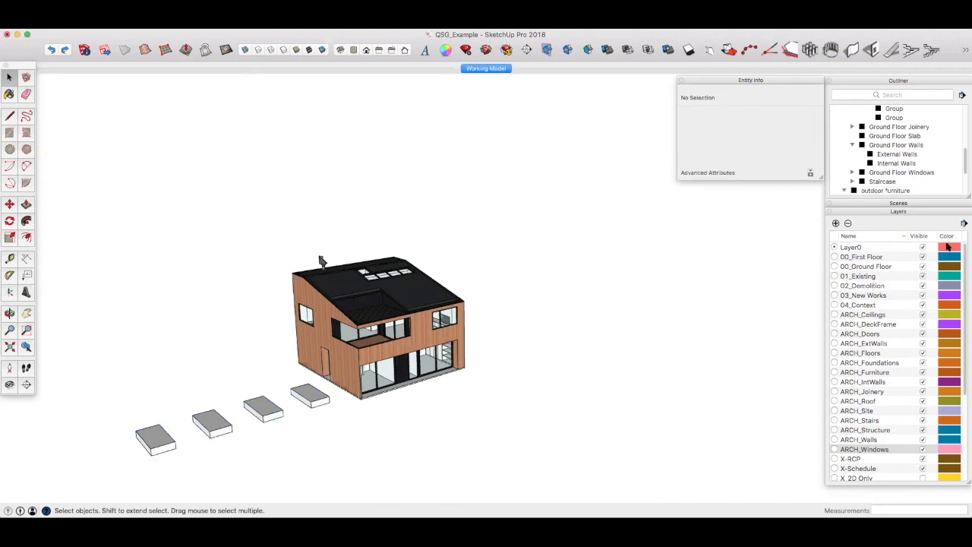
pyautogui.click(210, 431)
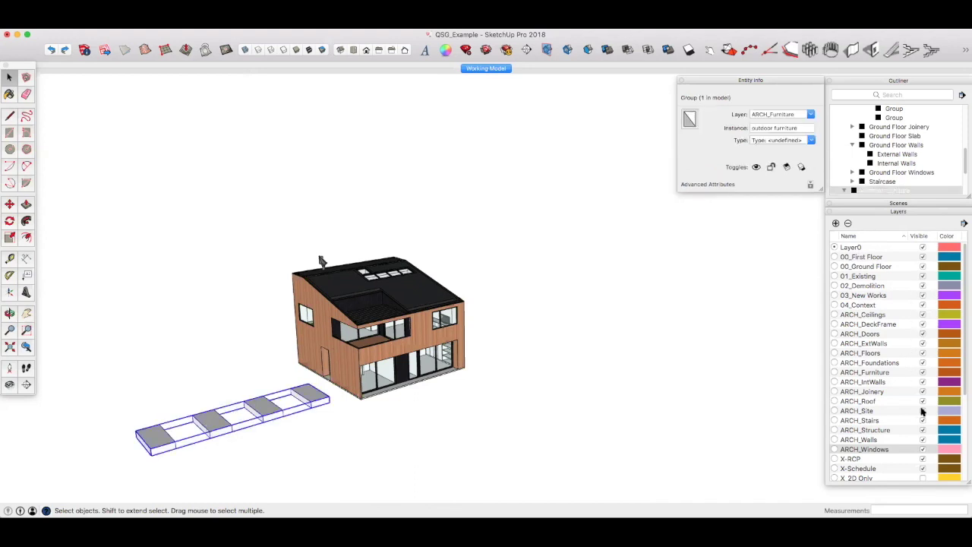
pyautogui.scroll(-3, 922, 411)
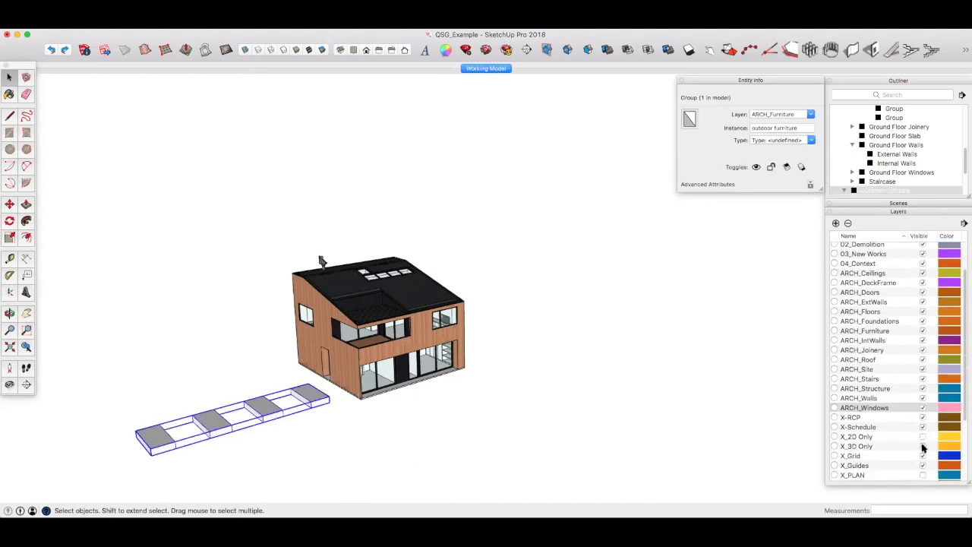
pyautogui.click(923, 447)
pyautogui.click(923, 447)
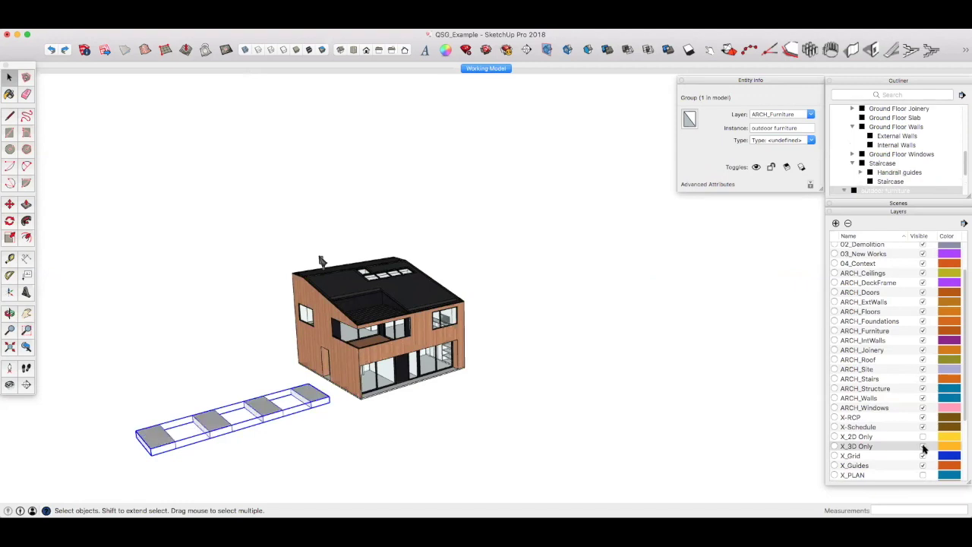
pyautogui.click(760, 393)
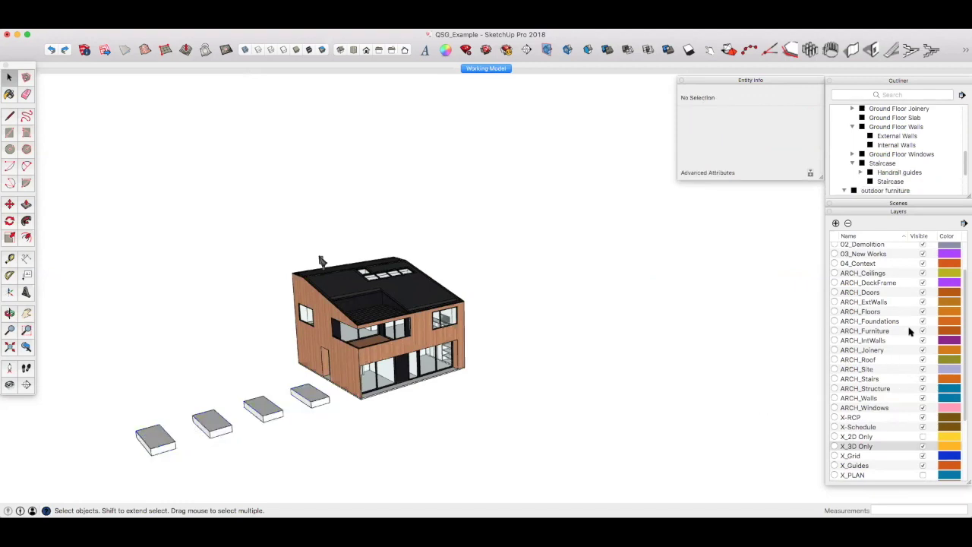
pyautogui.click(923, 331)
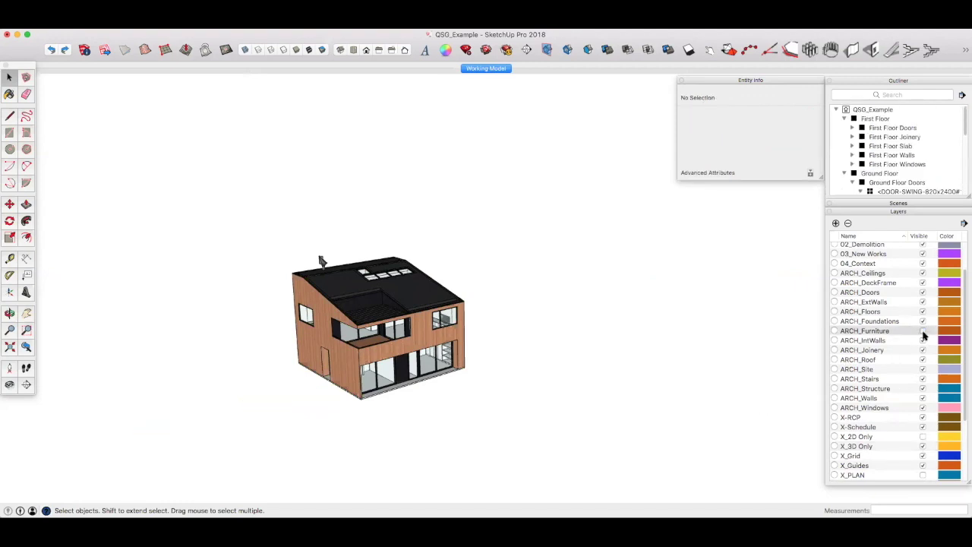
pyautogui.click(923, 331)
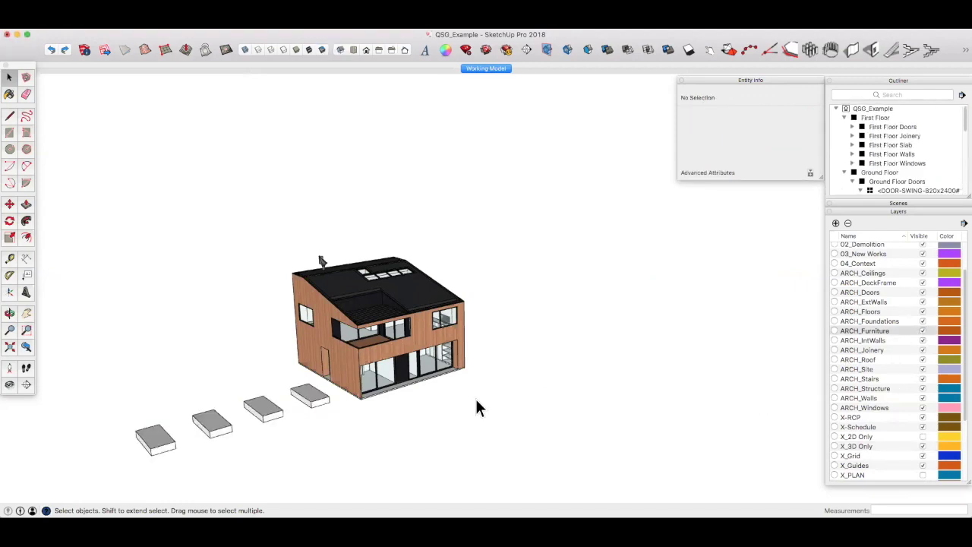
pyautogui.click(320, 401)
# Step: Switch to the Working Model scene, drill into Ground Floor, Walls and External Walls, then Escape out
pyautogui.click(360, 403)
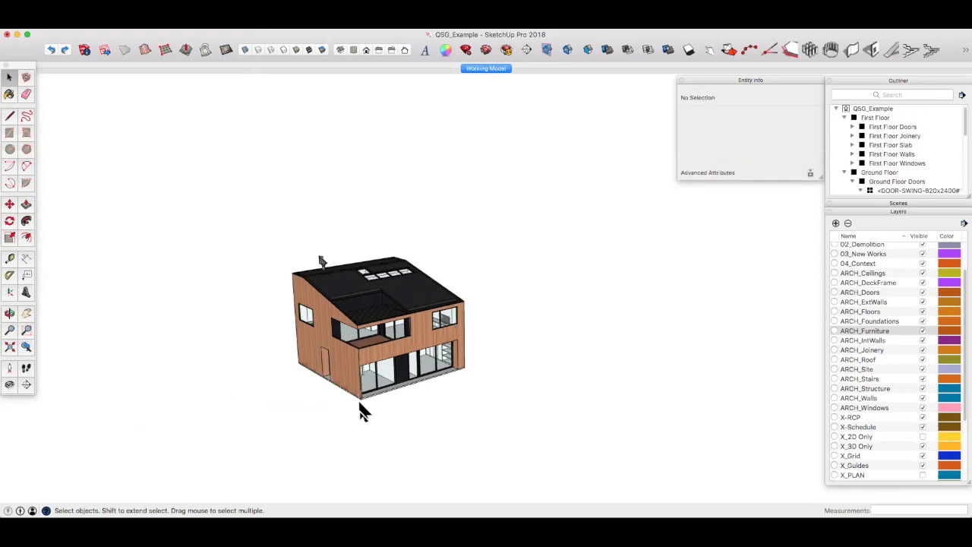
pyautogui.click(498, 70)
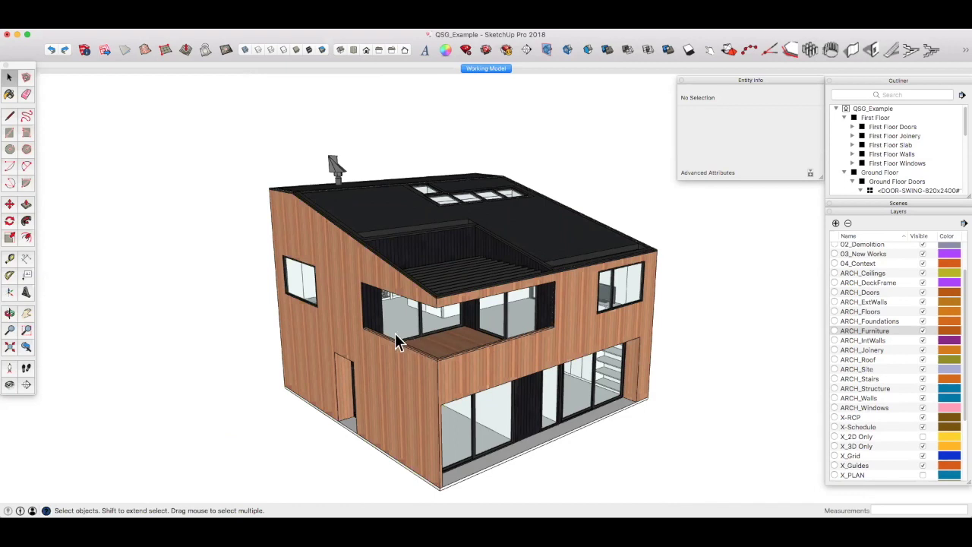
pyautogui.click(407, 439)
pyautogui.doubleClick(407, 439)
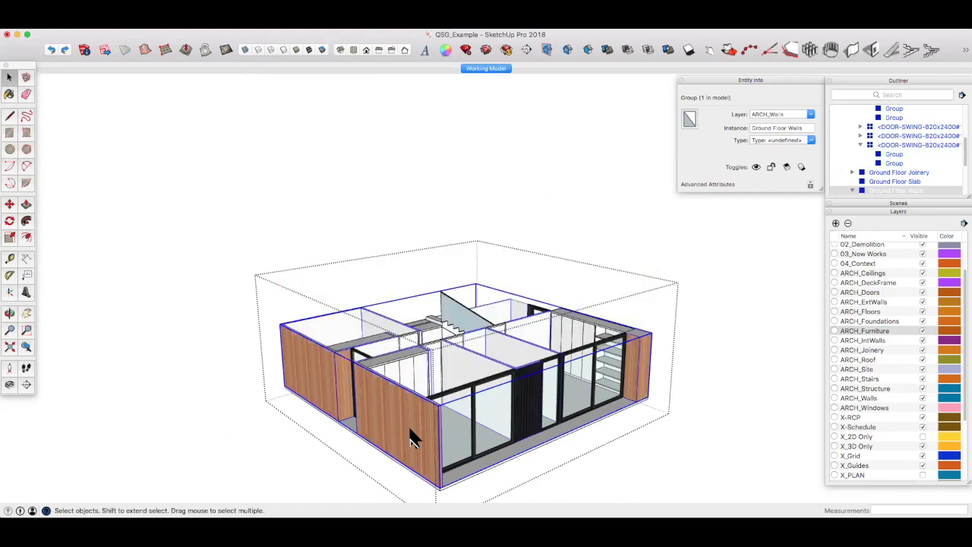
pyautogui.doubleClick(409, 439)
pyautogui.click(408, 439)
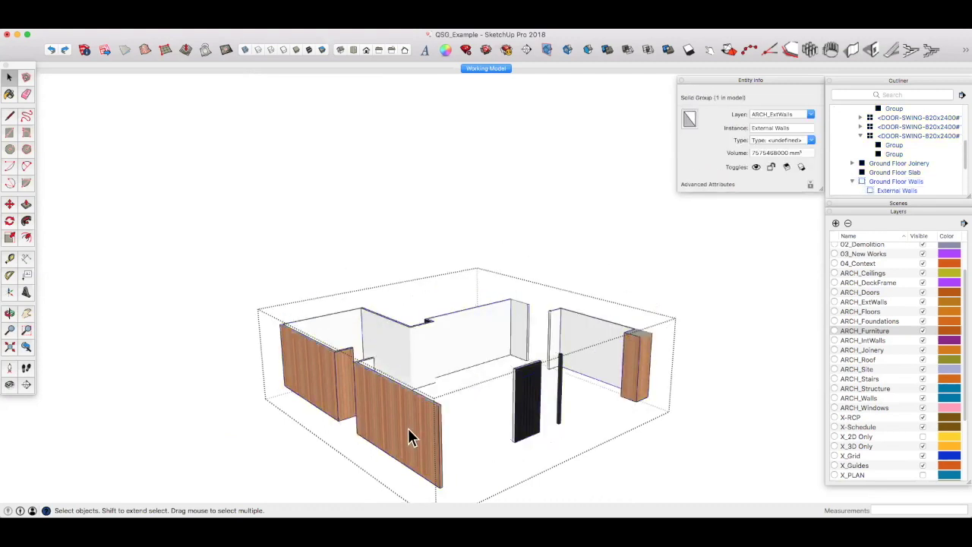
pyautogui.doubleClick(408, 429)
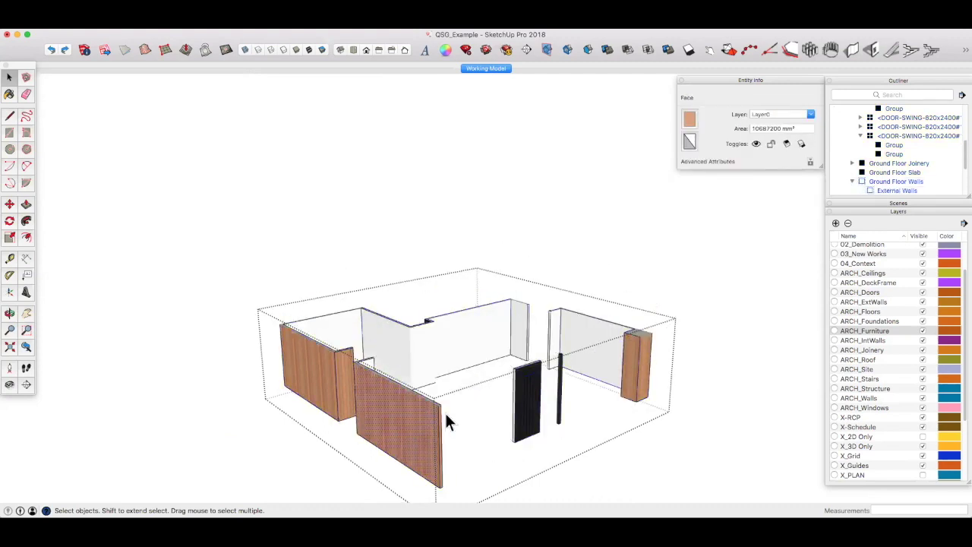
pyautogui.press('Escape')
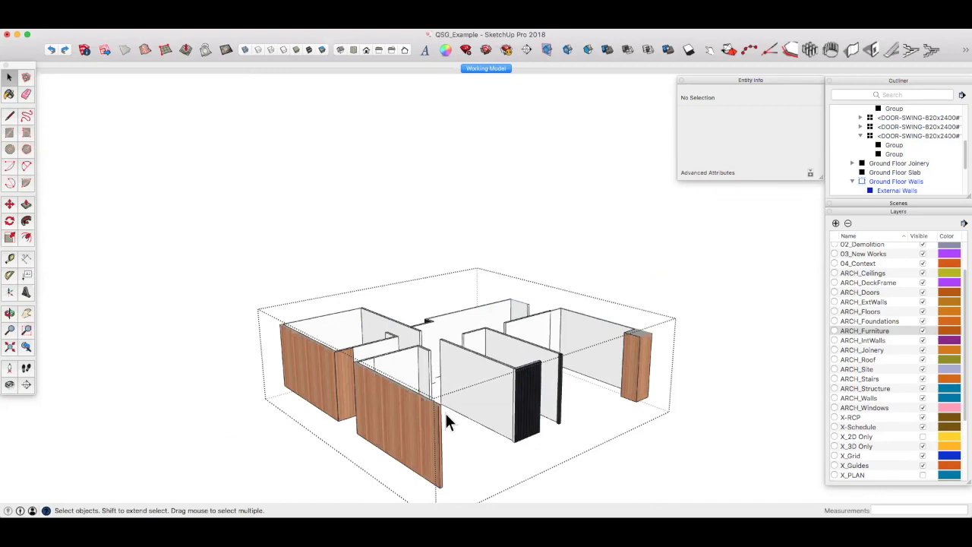
pyautogui.press('Escape')
pyautogui.press('Escape')
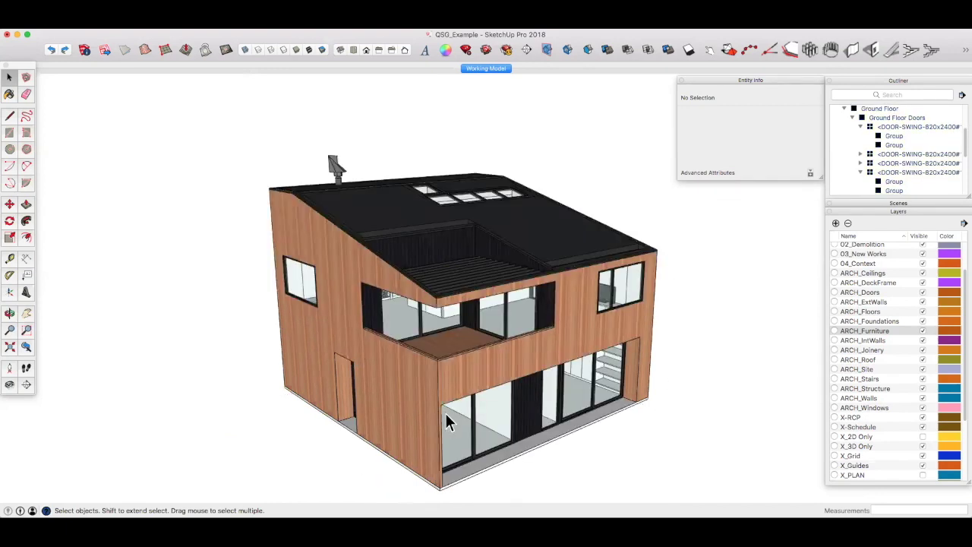